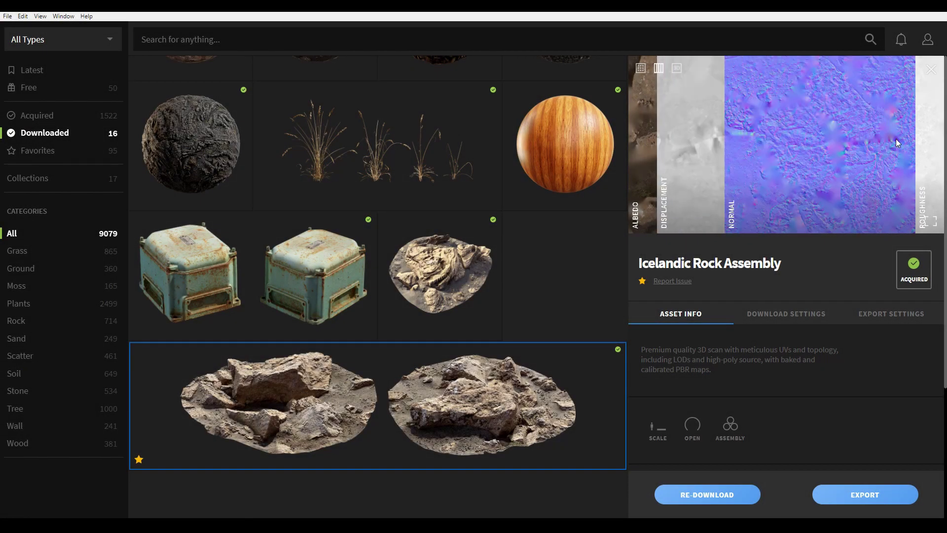
Switch the rock preview to 3D, rotate it, and expand it to fill the window
{"action": "left_click", "coordinate": [679, 72]}
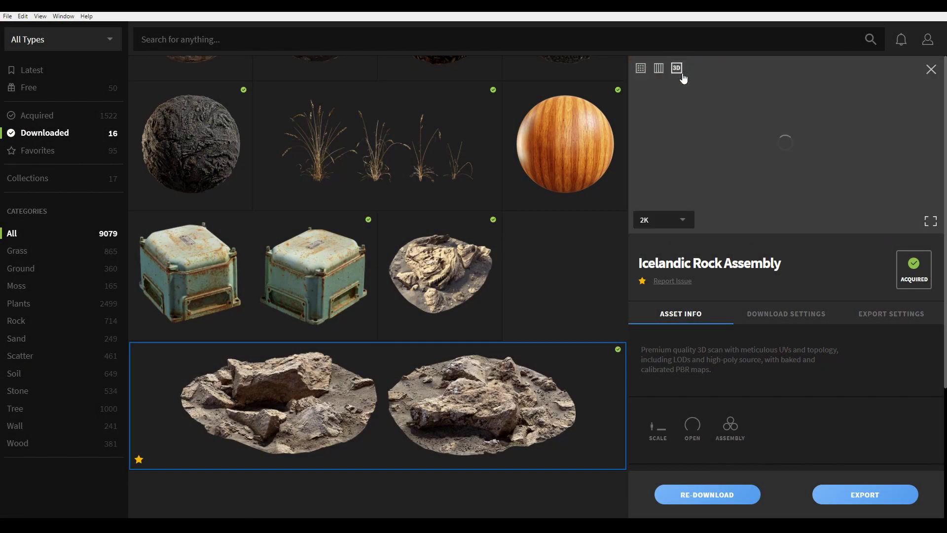
{"action": "mouse_move", "coordinate": [855, 176]}
{"action": "left_mouse_down"}
{"action": "mouse_move", "coordinate": [826, 132]}
{"action": "mouse_move", "coordinate": [858, 168]}
{"action": "left_mouse_up"}
{"action": "left_click", "coordinate": [931, 221]}
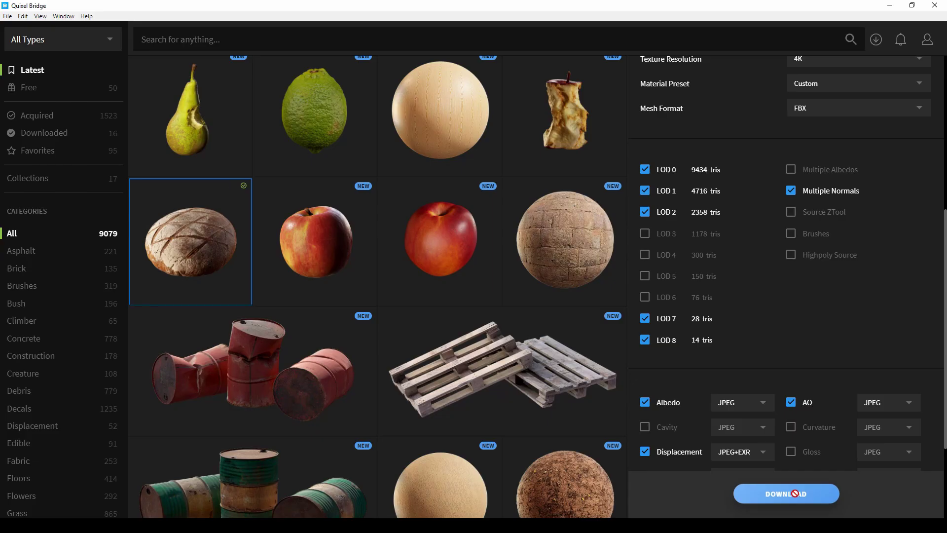
Marquee-select four asset tiles, download all four at 4K, and check download progress
{"action": "left_click_drag", "start_coordinate": [427, 119], "coordinate": [577, 249]}
{"action": "scroll", "coordinate": [577, 249], "scroll_direction": "up", "scroll_amount": 2}
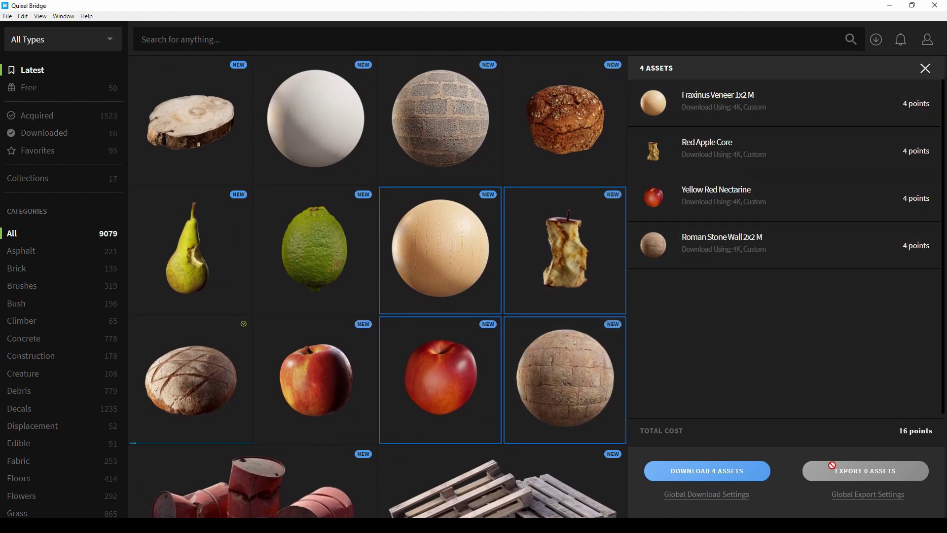
{"action": "left_click", "coordinate": [714, 471]}
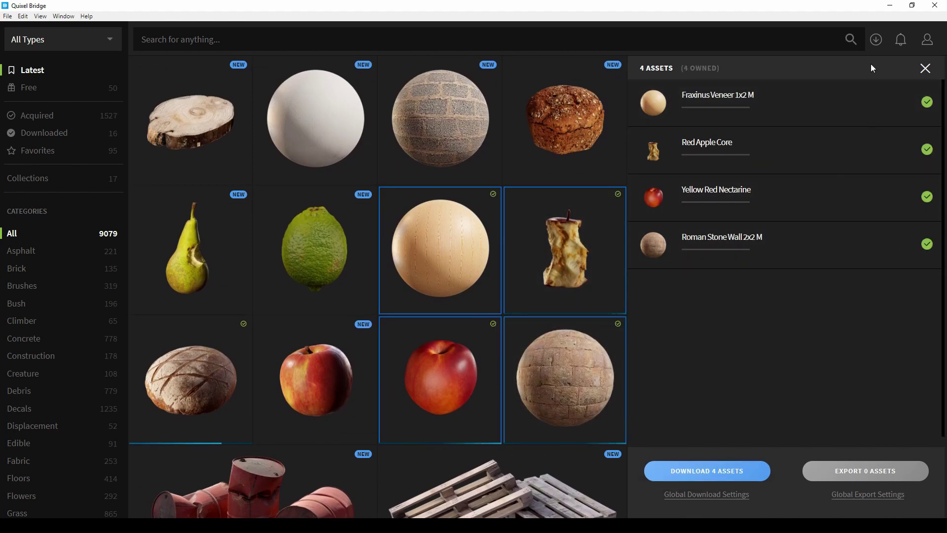
{"action": "left_click", "coordinate": [876, 41]}
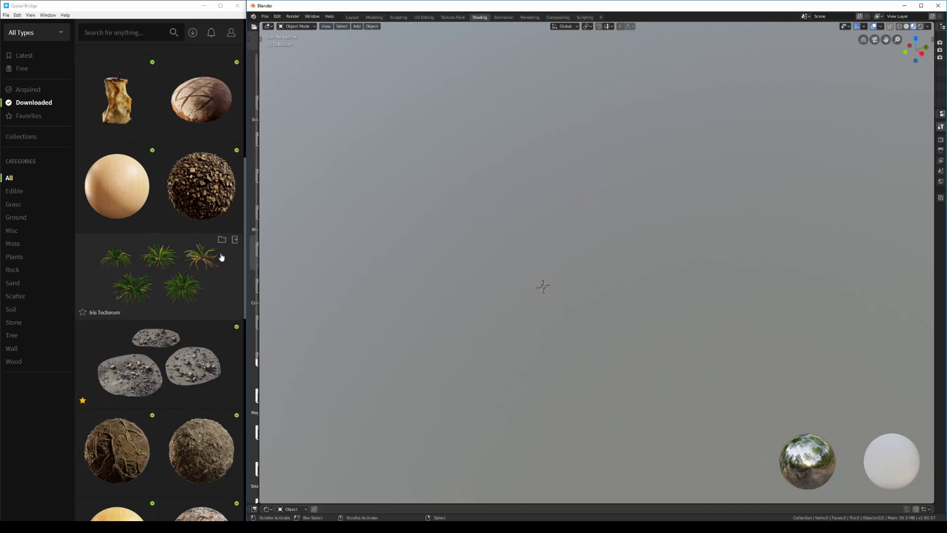
Export the Iris Tectorum plant to Blender and reposition it in the scene
{"action": "left_click", "coordinate": [234, 239]}
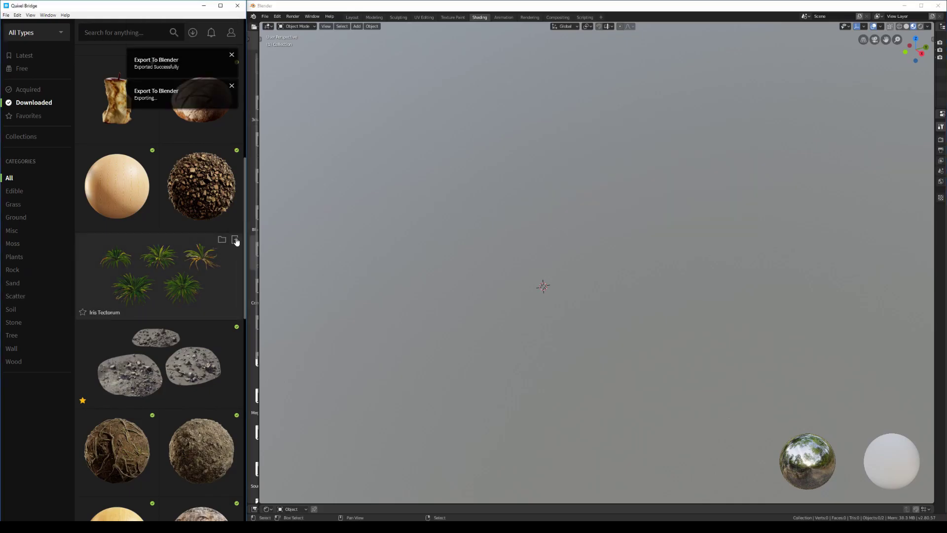
{"action": "middle_click_drag", "start_coordinate": [562, 311], "coordinate": [599, 291]}
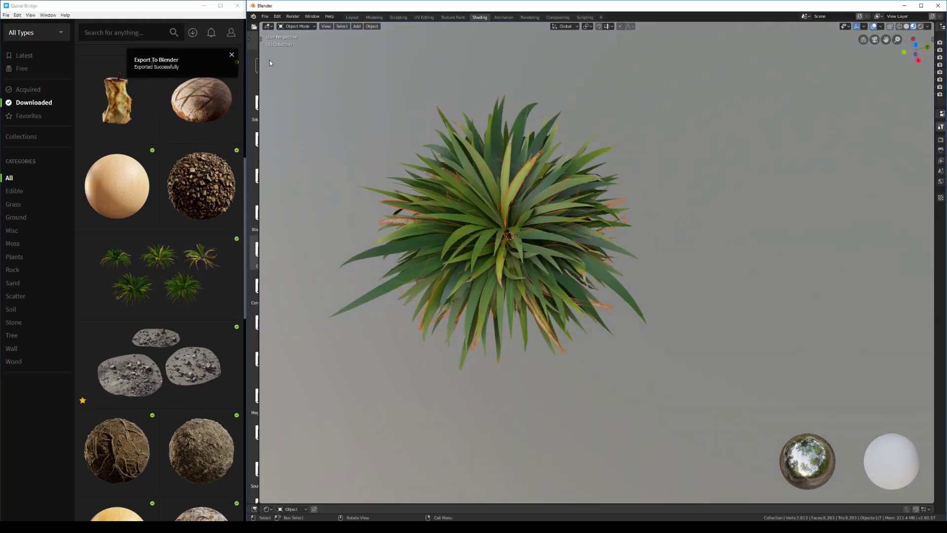
{"action": "left_click_drag", "start_coordinate": [260, 62], "coordinate": [314, 47]}
{"action": "left_click", "coordinate": [303, 68]}
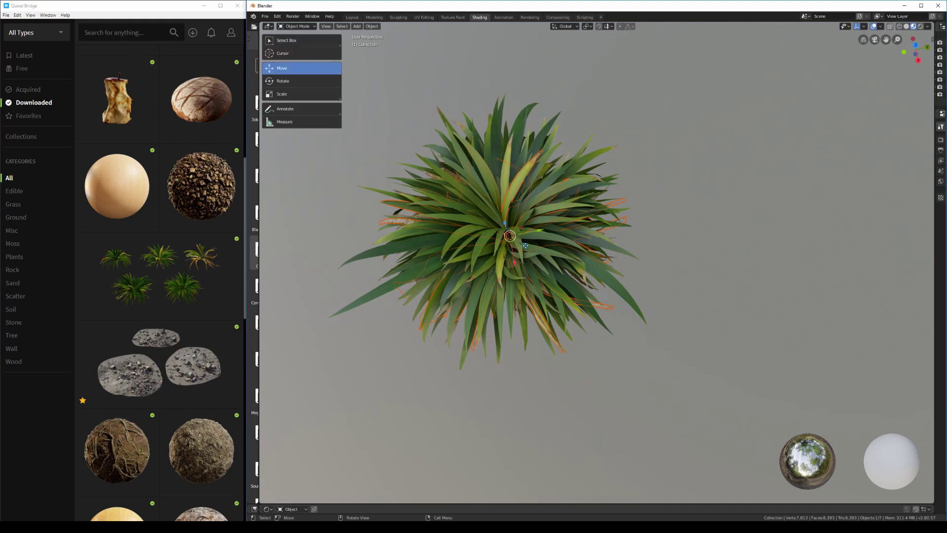
{"action": "left_click_drag", "start_coordinate": [527, 247], "coordinate": [783, 363]}
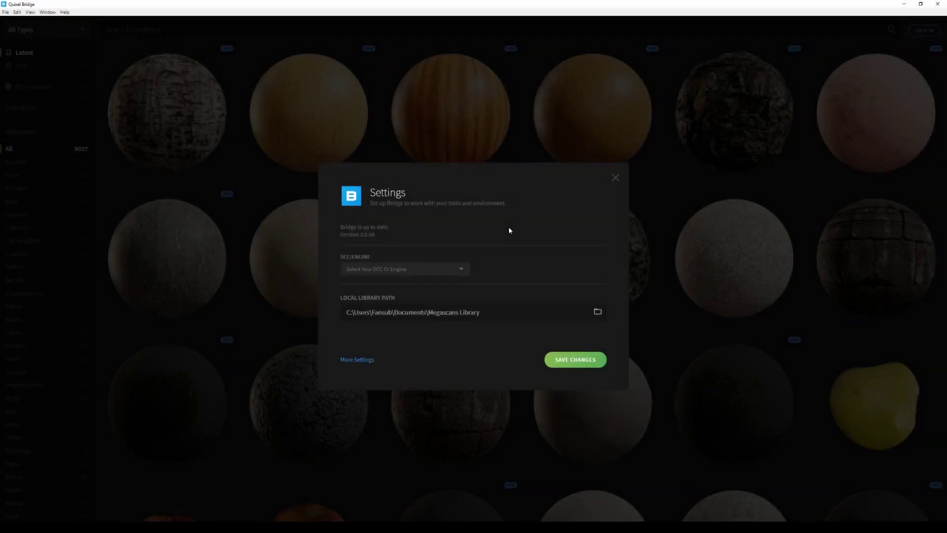
Choose Maya as the DCC/Engine target in Settings and save the changes
{"action": "left_click", "coordinate": [449, 275]}
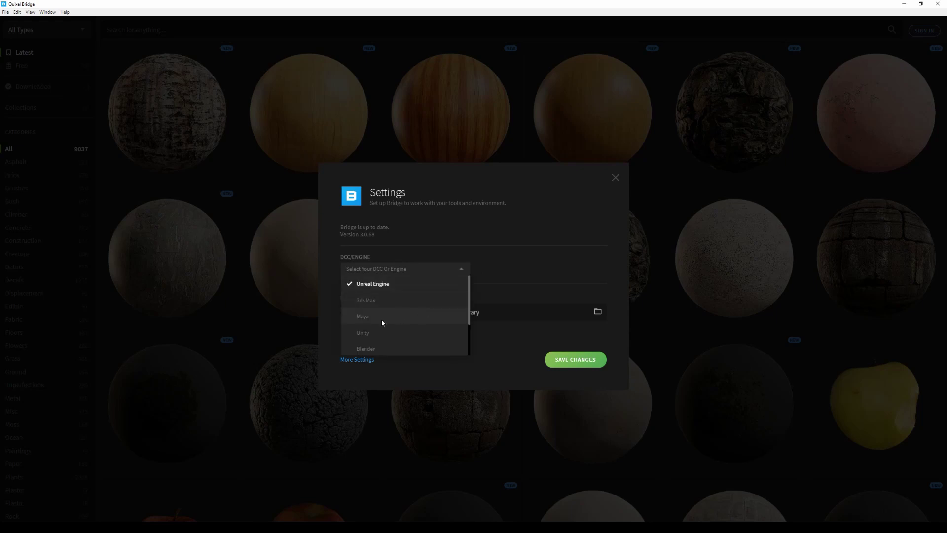
{"action": "left_click", "coordinate": [407, 318]}
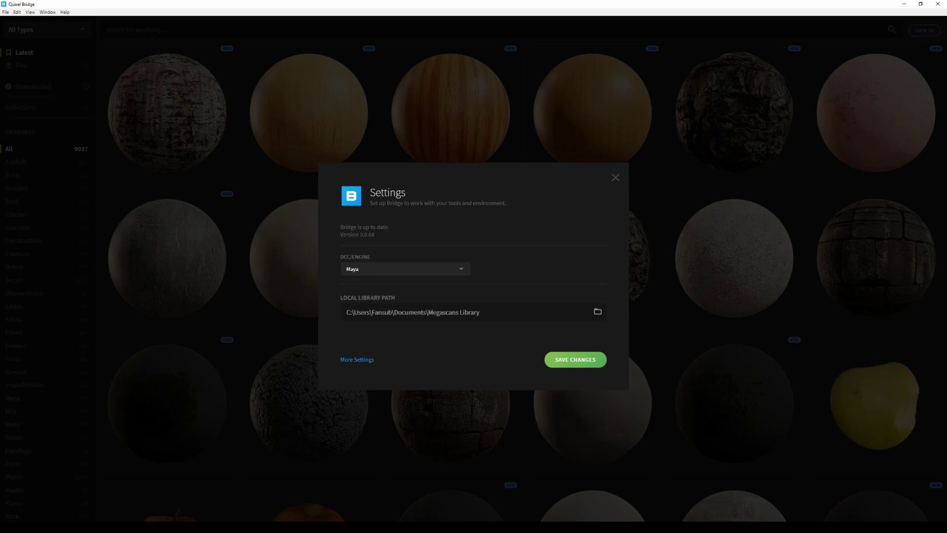
{"action": "left_click", "coordinate": [575, 360]}
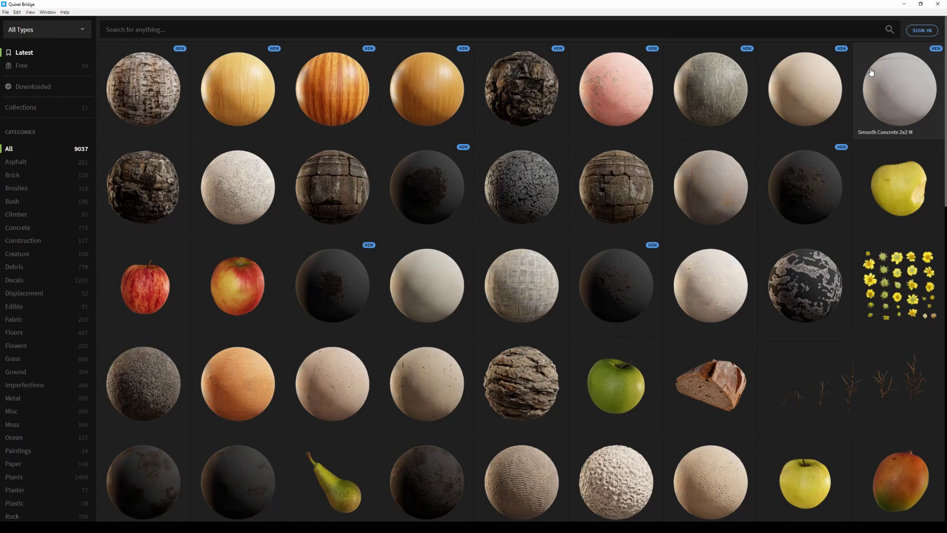
Search the library for '3d plants', then remove the Plants tag so only '3d' remains
{"action": "scroll", "coordinate": [873, 88], "scroll_direction": "down", "scroll_amount": 10}
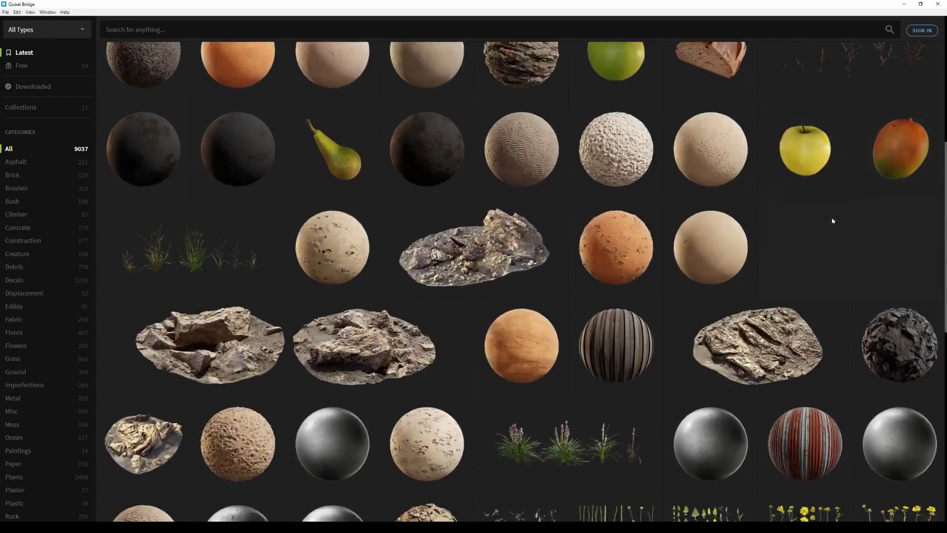
{"action": "scroll", "coordinate": [837, 245], "scroll_direction": "down", "scroll_amount": 5}
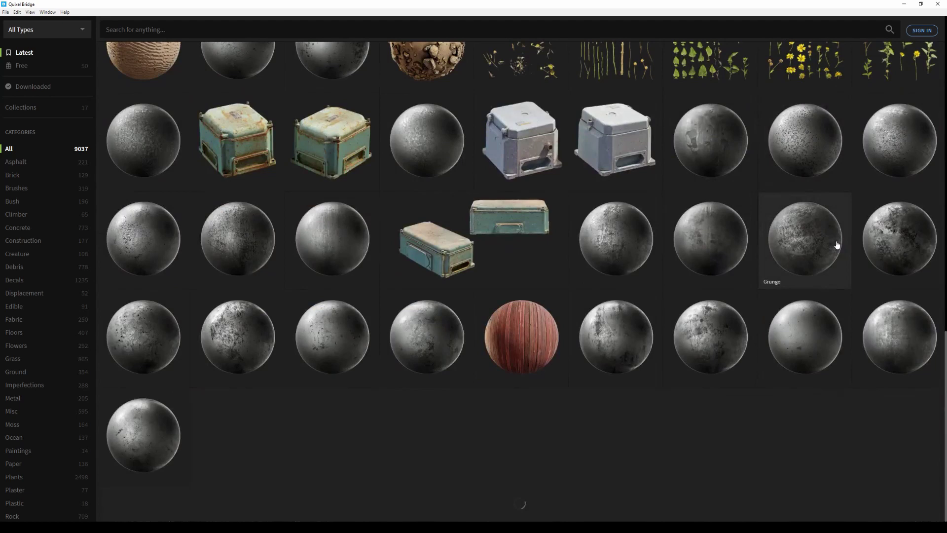
{"action": "left_click", "coordinate": [148, 29]}
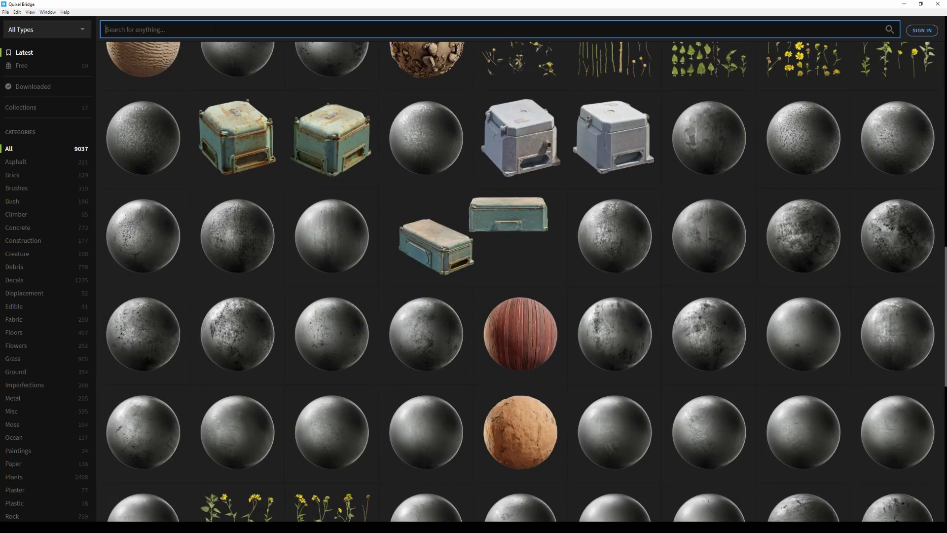
{"action": "type", "text": "3d plants"}
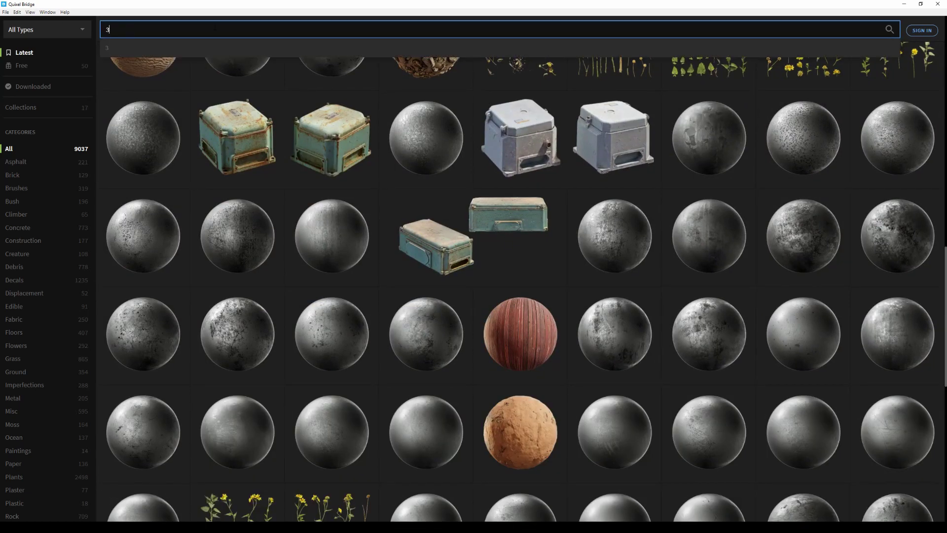
{"action": "key", "text": "Return"}
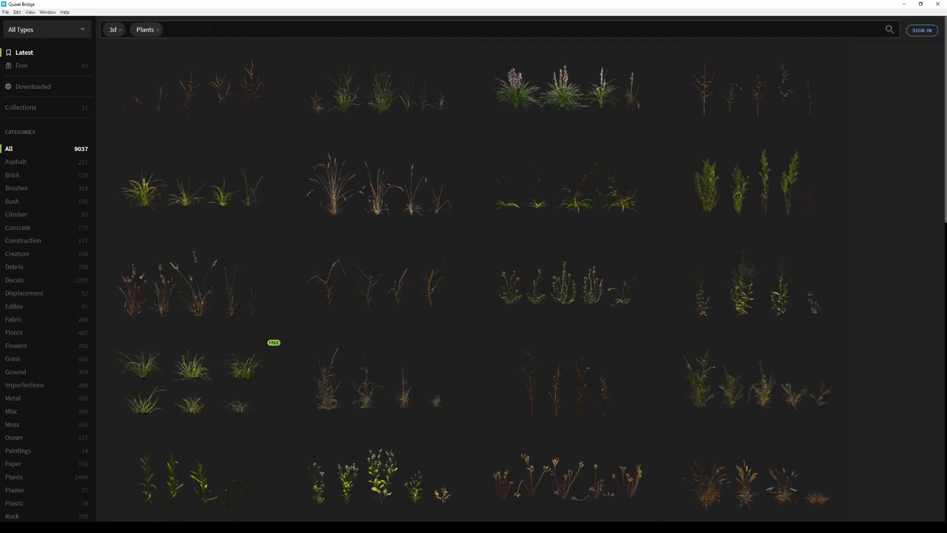
{"action": "left_click", "coordinate": [158, 30]}
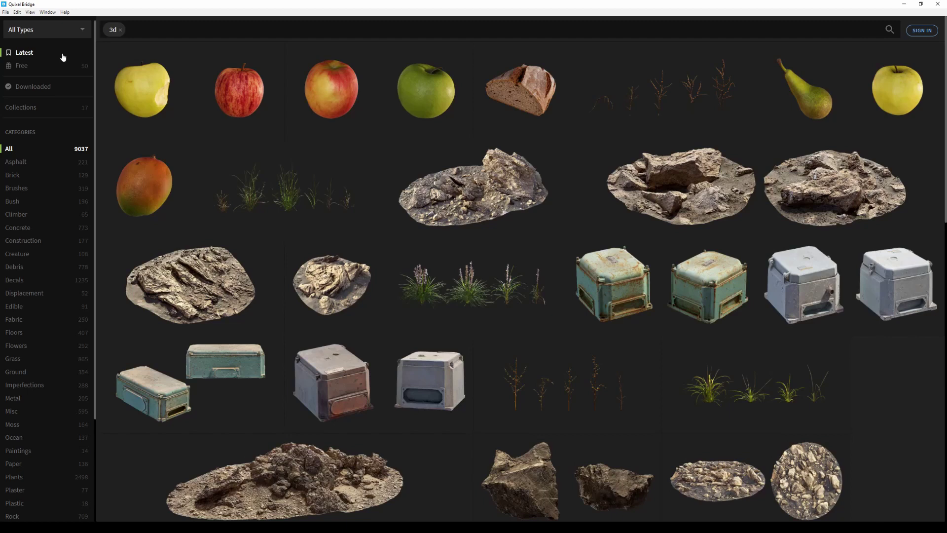
Open the Collections page from the sidebar
{"action": "scroll", "coordinate": [57, 162], "scroll_direction": "down", "scroll_amount": 3}
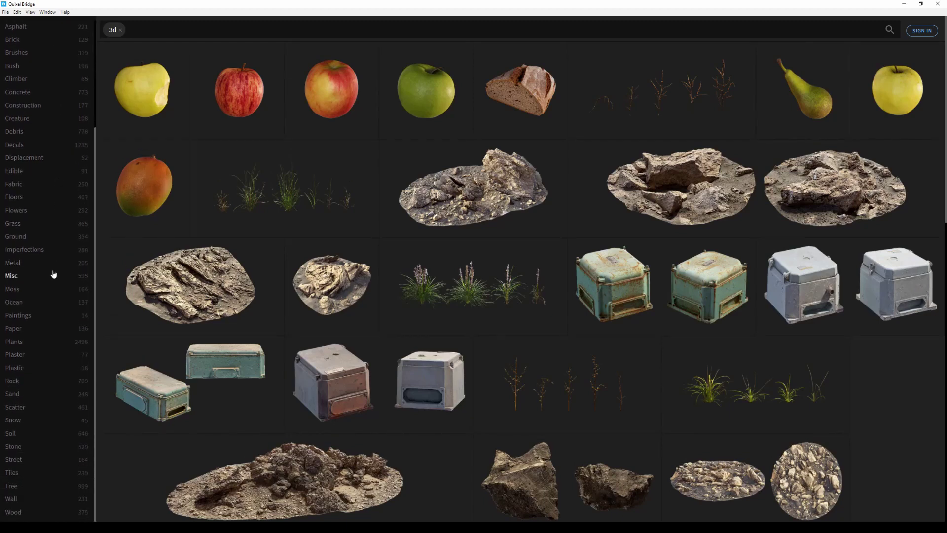
{"action": "scroll", "coordinate": [55, 276], "scroll_direction": "up", "scroll_amount": 1}
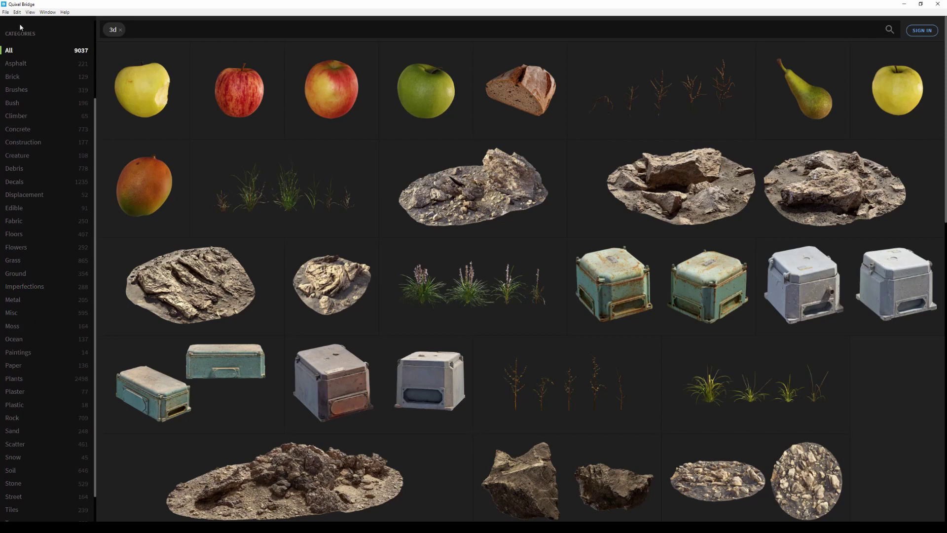
{"action": "scroll", "coordinate": [20, 49], "scroll_direction": "up", "scroll_amount": 7}
{"action": "left_click", "coordinate": [22, 107]}
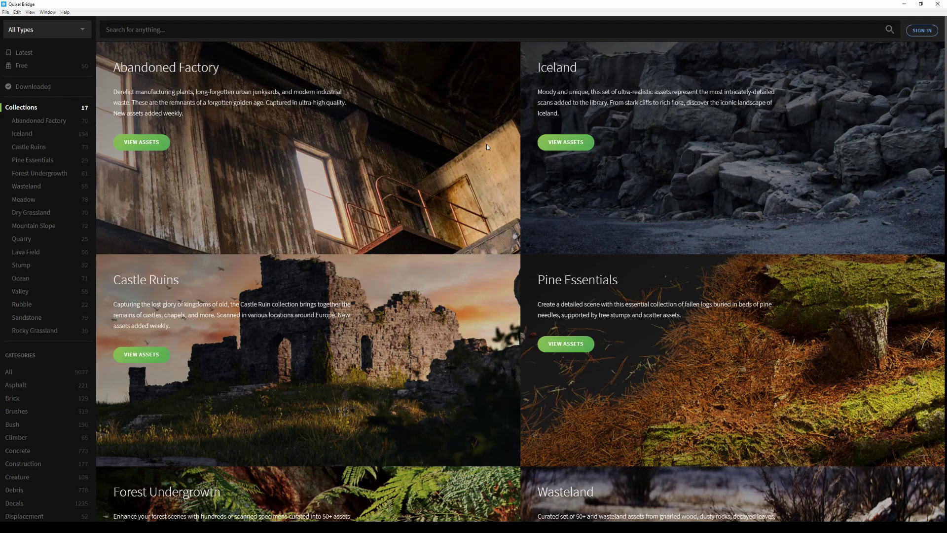
Scroll through the collection cards, then open the empty Downloaded section
{"action": "scroll", "coordinate": [486, 143], "scroll_direction": "down", "scroll_amount": 5}
{"action": "scroll", "coordinate": [488, 148], "scroll_direction": "down", "scroll_amount": 4}
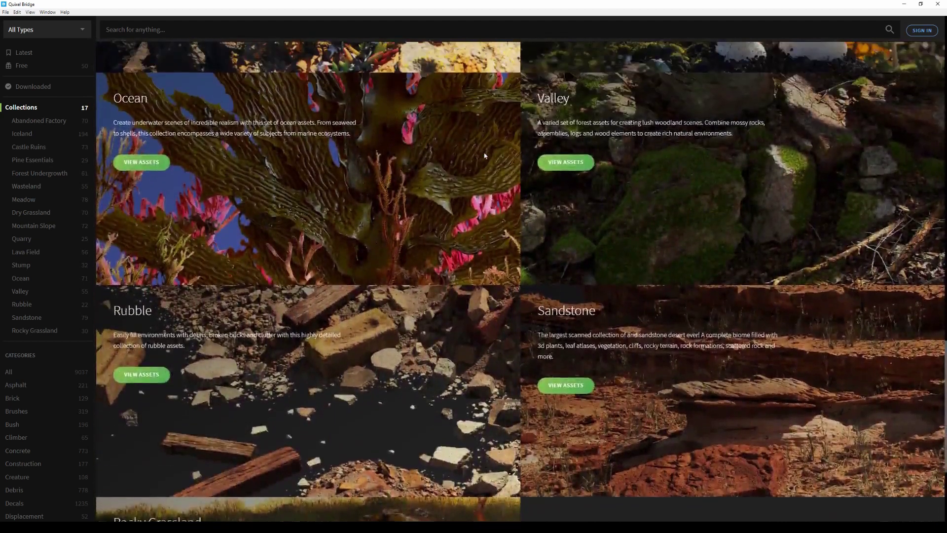
{"action": "scroll", "coordinate": [484, 153], "scroll_direction": "up", "scroll_amount": 1}
{"action": "scroll", "coordinate": [484, 152], "scroll_direction": "down", "scroll_amount": 1}
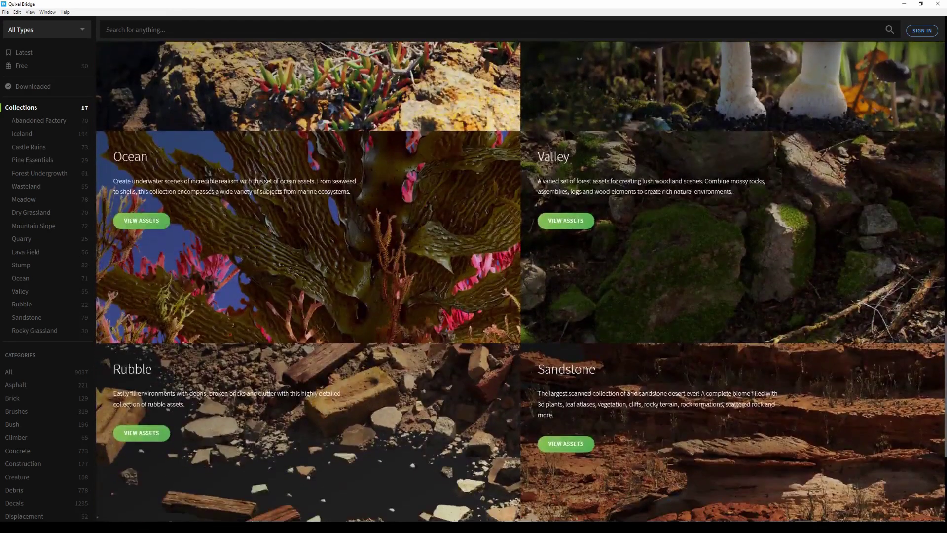
{"action": "left_click", "coordinate": [66, 86]}
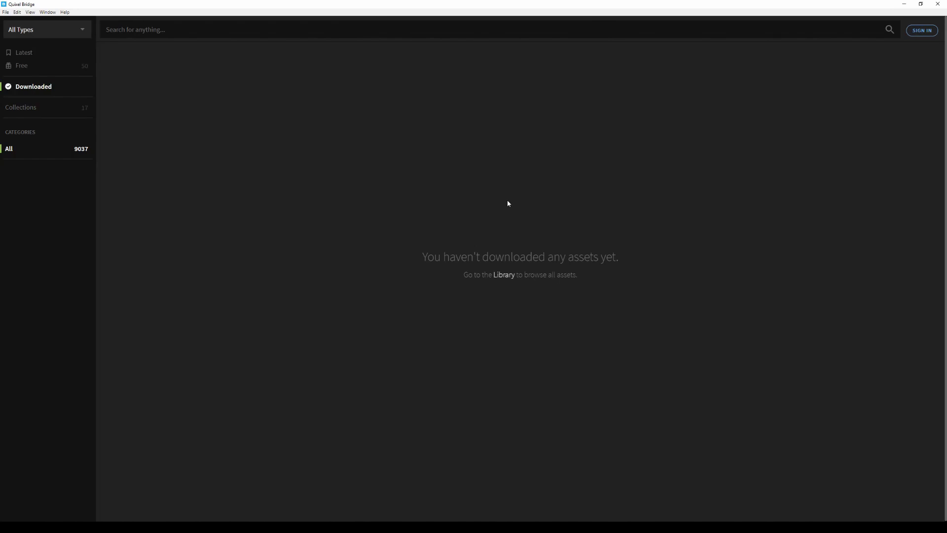
Return to the Latest library and enlarge the thumbnails via View > Thumbnail Size
{"action": "left_click", "coordinate": [29, 52]}
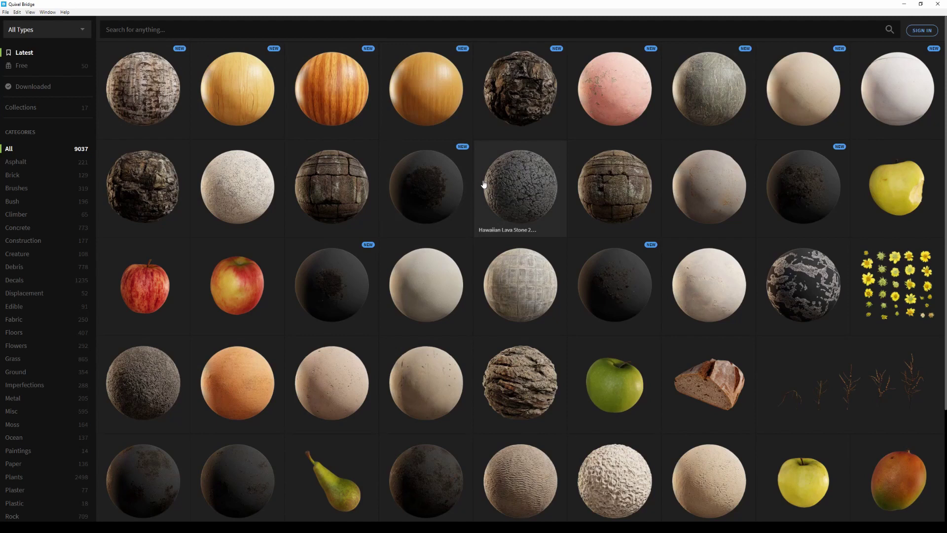
{"action": "scroll", "coordinate": [484, 184], "scroll_direction": "down", "scroll_amount": 3}
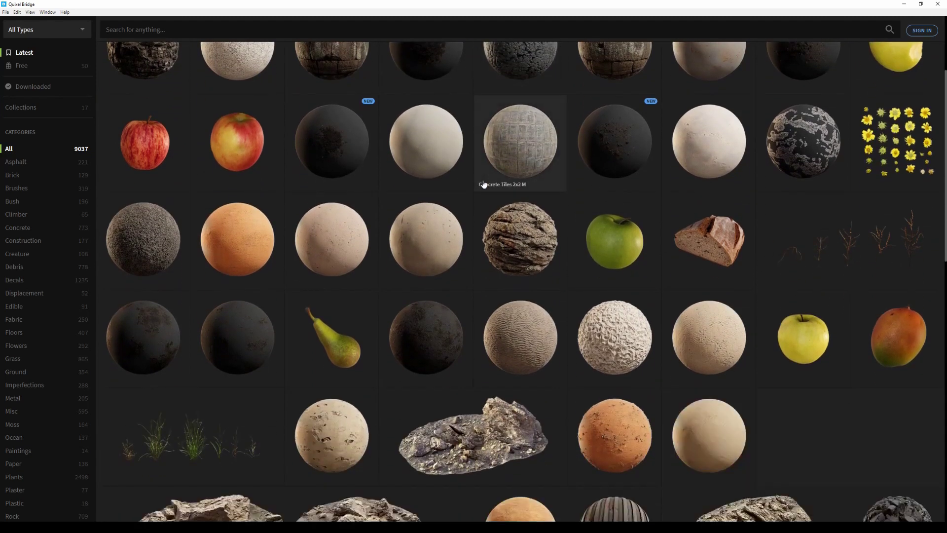
{"action": "scroll", "coordinate": [484, 184], "scroll_direction": "down", "scroll_amount": 5}
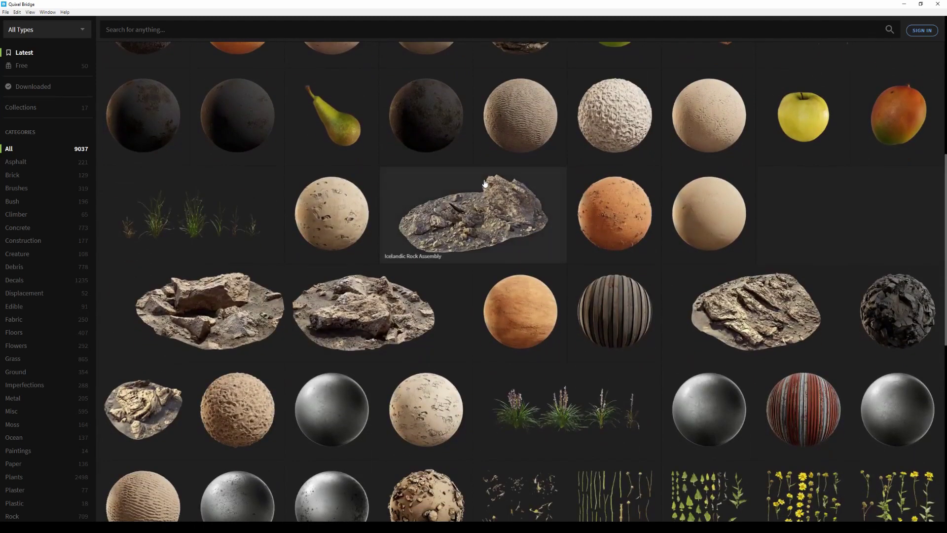
{"action": "left_click", "coordinate": [31, 12]}
{"action": "mouse_move", "coordinate": [91, 39]}
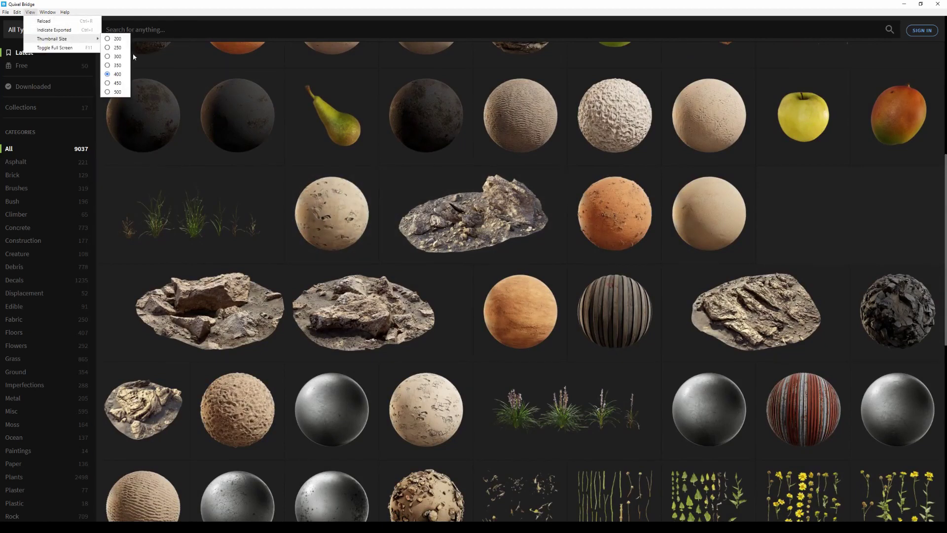
{"action": "left_click", "coordinate": [117, 90]}
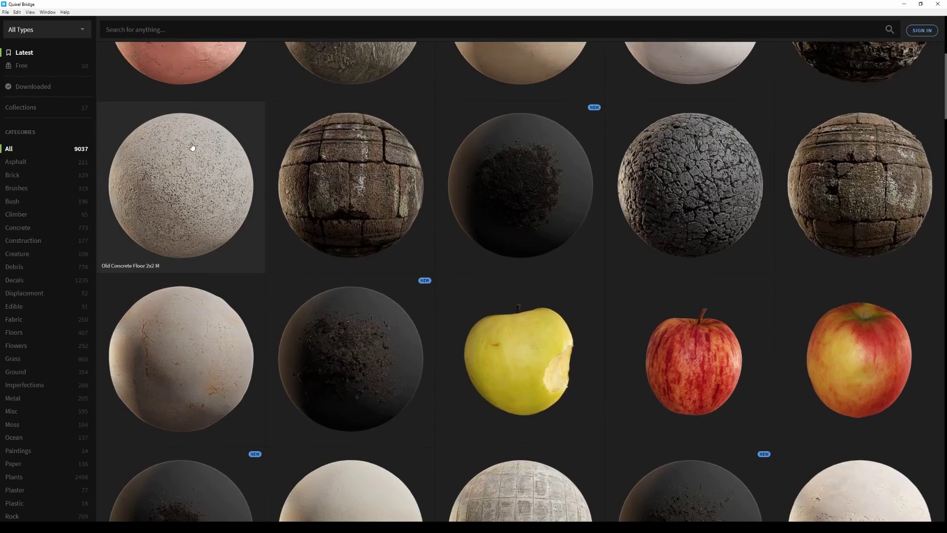
{"action": "scroll", "coordinate": [192, 146], "scroll_direction": "up", "scroll_amount": 4}
Pick a smaller thumbnail size so more assets fit in the grid
{"action": "left_click", "coordinate": [31, 12]}
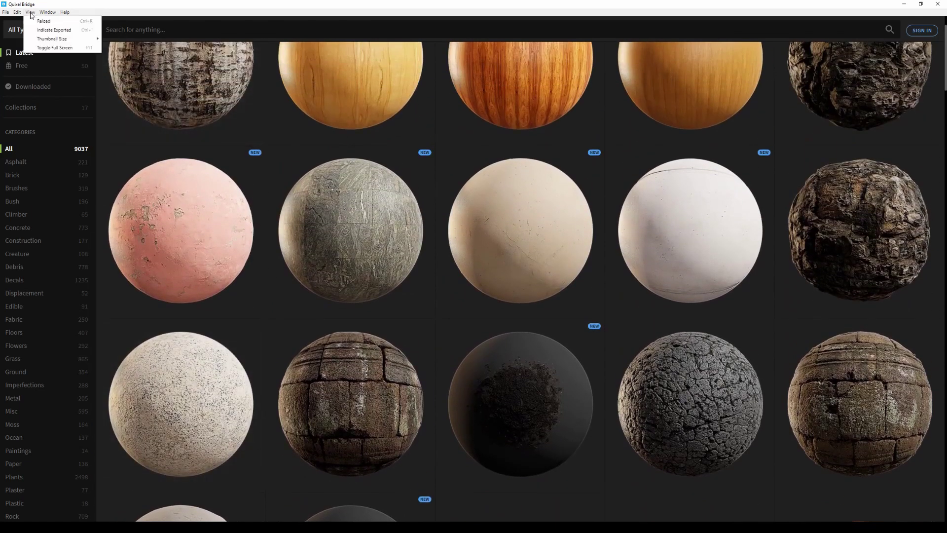
{"action": "mouse_move", "coordinate": [59, 39]}
{"action": "left_click", "coordinate": [112, 78]}
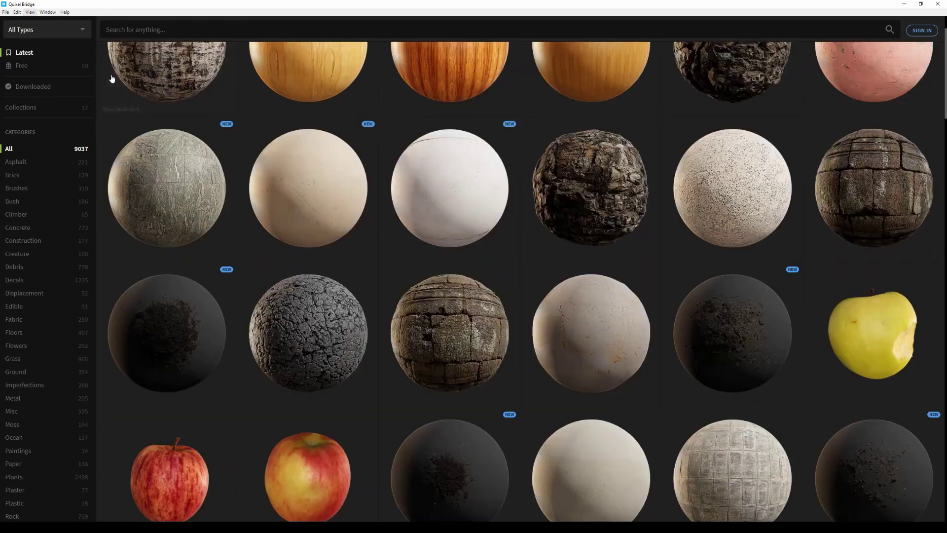
{"action": "scroll", "coordinate": [399, 263], "scroll_direction": "up", "scroll_amount": 1}
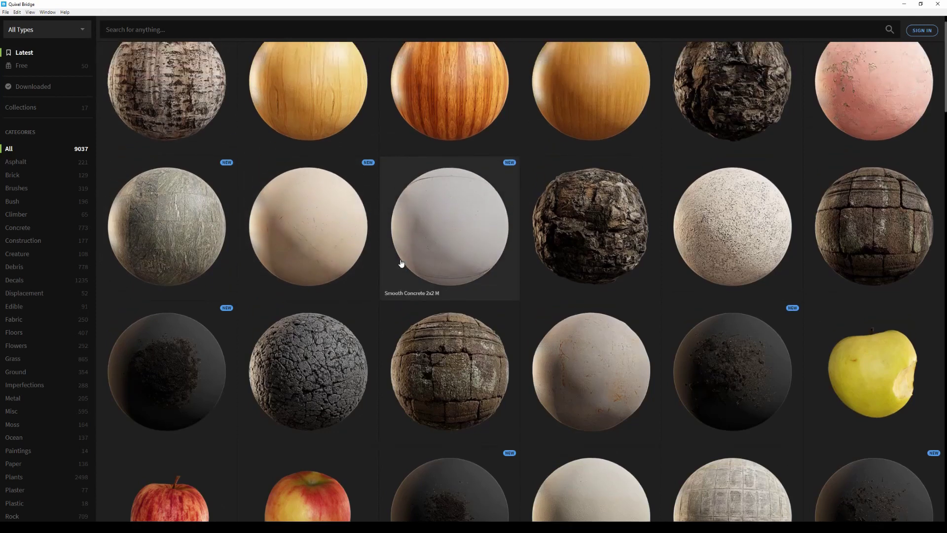
Sign in with the account e-mail and pasted password, then open the account menu
{"action": "scroll", "coordinate": [401, 263], "scroll_direction": "up", "scroll_amount": 1}
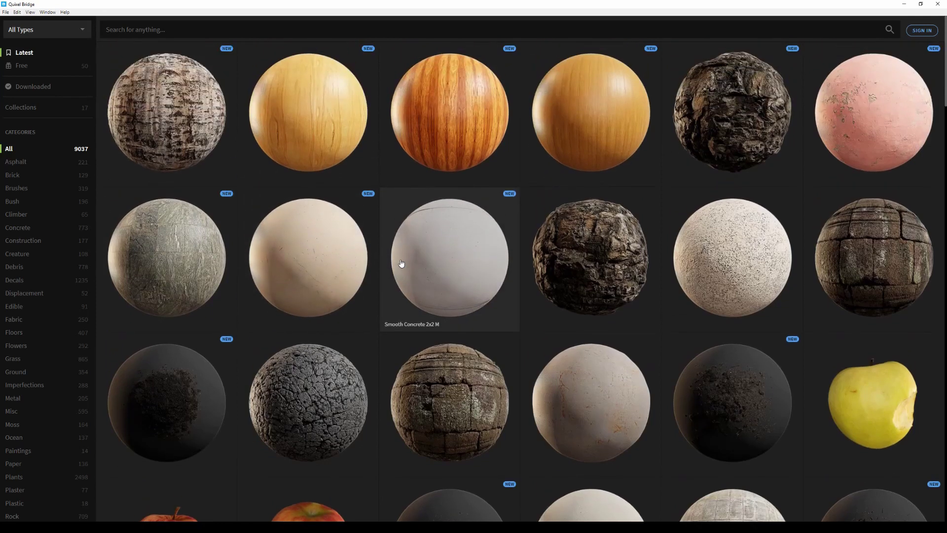
{"action": "left_click", "coordinate": [920, 31]}
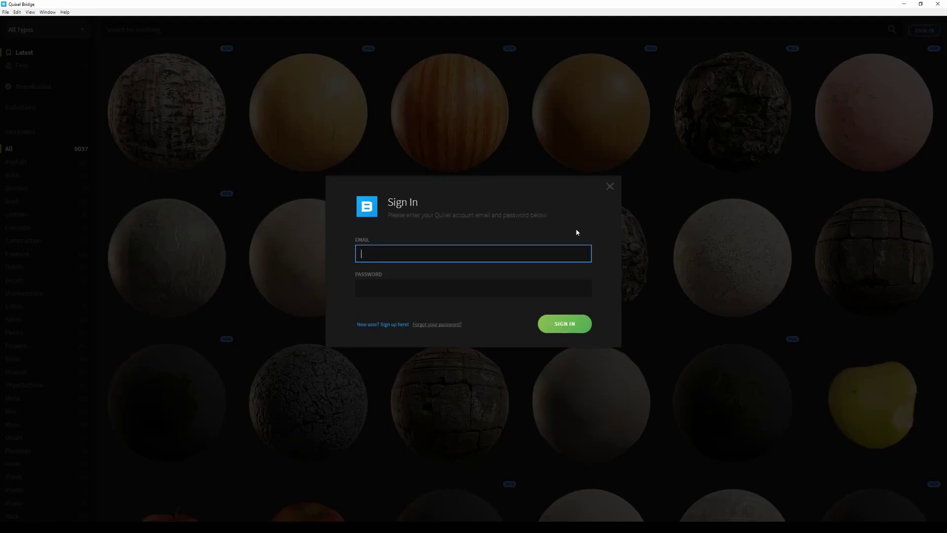
{"action": "key", "text": "Tab"}
{"action": "key", "text": "ctrl+v"}
{"action": "left_click", "coordinate": [569, 324]}
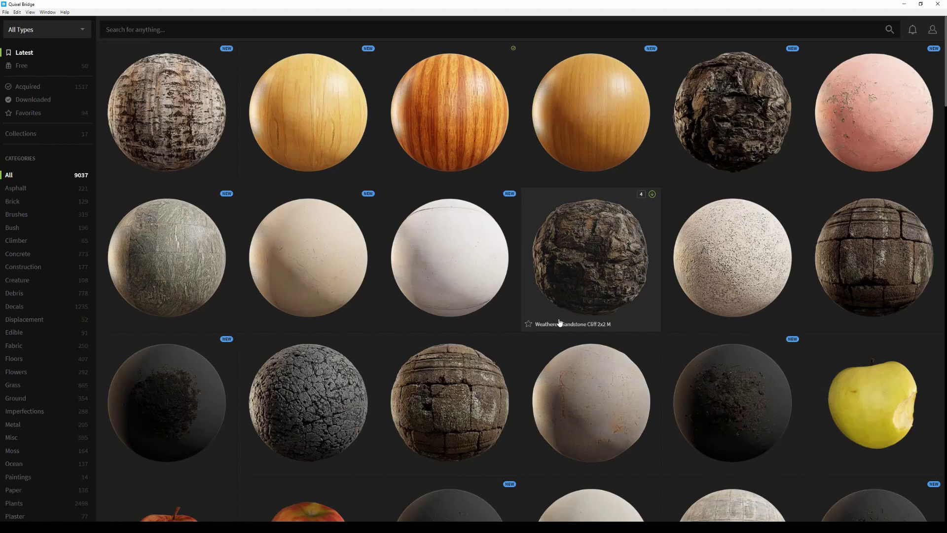
{"action": "left_click", "coordinate": [933, 31]}
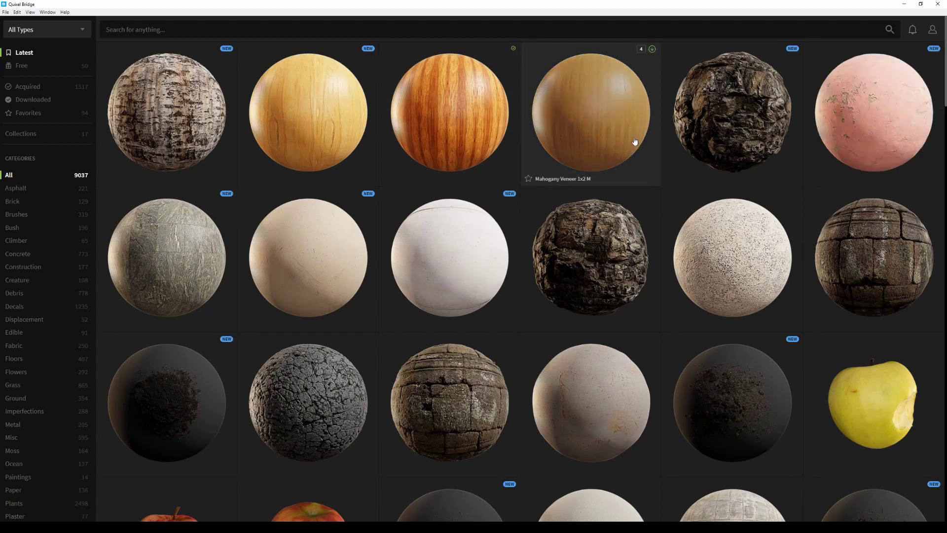
Search the library for '3D rocks', then show only the 1517 Acquired assets
{"action": "left_click", "coordinate": [612, 35]}
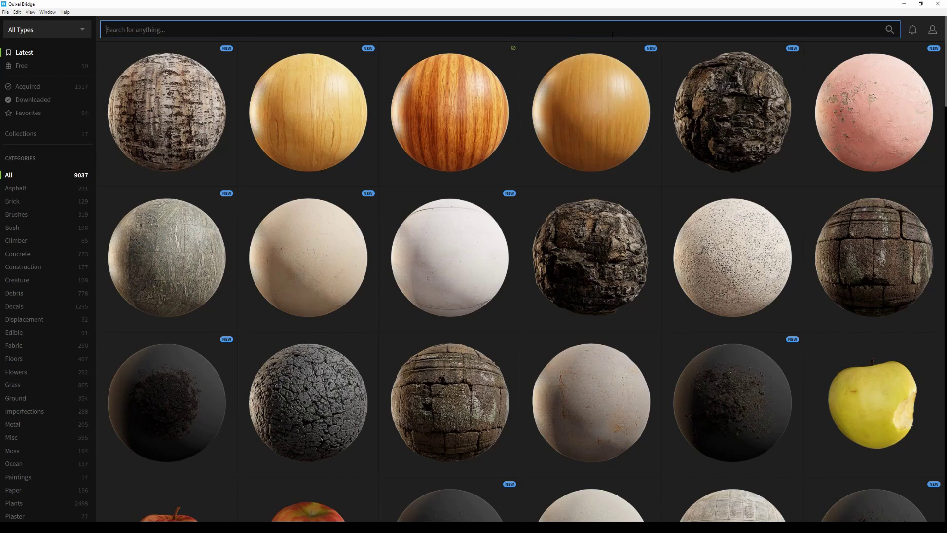
{"action": "type", "text": "3D rocks"}
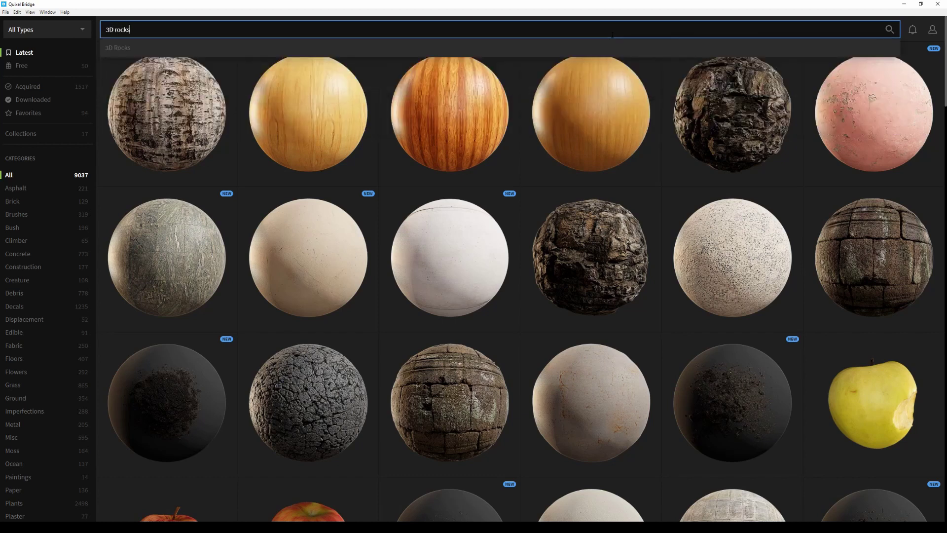
{"action": "key", "text": "Return"}
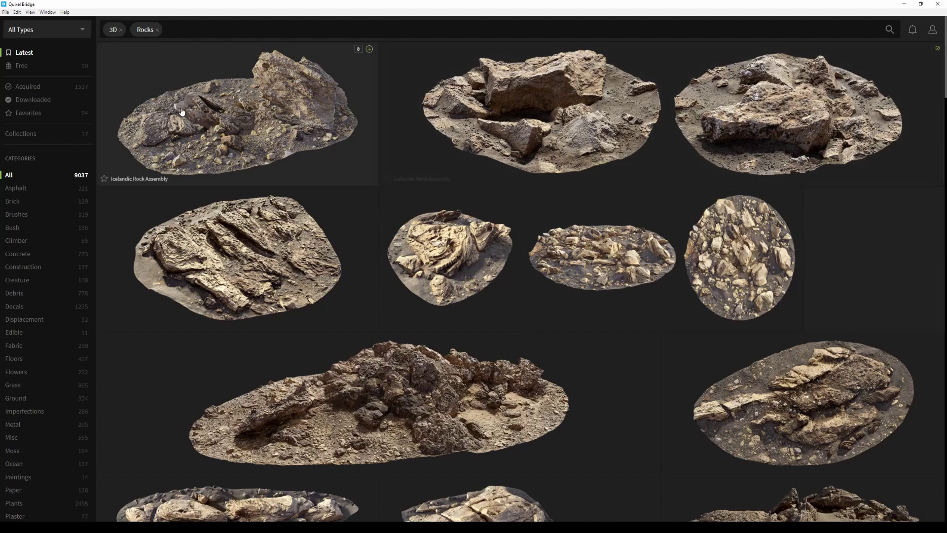
{"action": "left_click", "coordinate": [52, 89]}
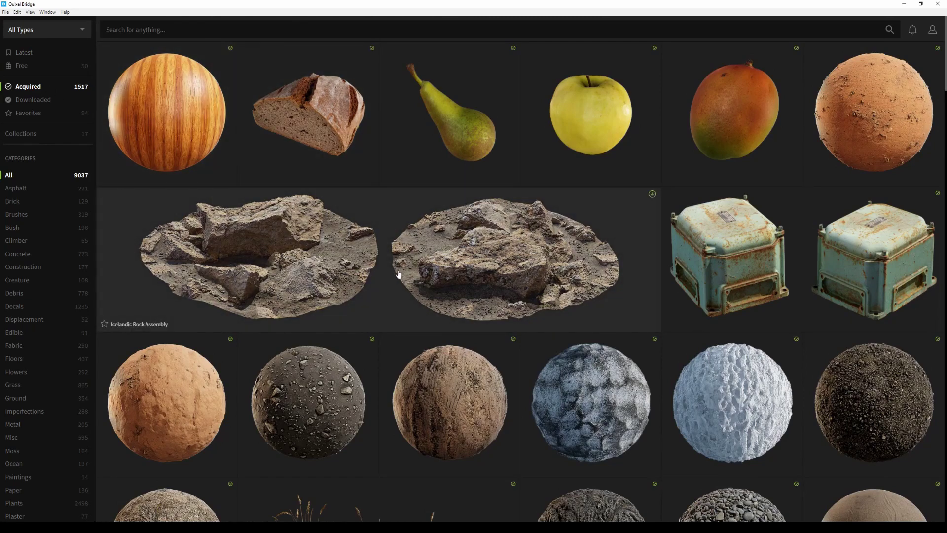
Download the Icelandic Rock Assembly, open its details and Maps, then preview it in 3D
{"action": "left_click", "coordinate": [652, 195]}
{"action": "left_click", "coordinate": [598, 229]}
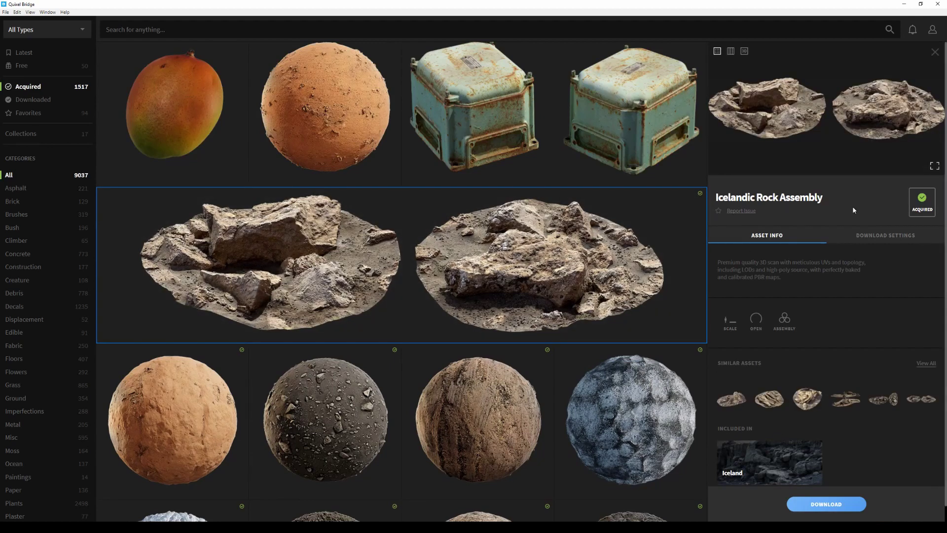
{"action": "left_click", "coordinate": [730, 52]}
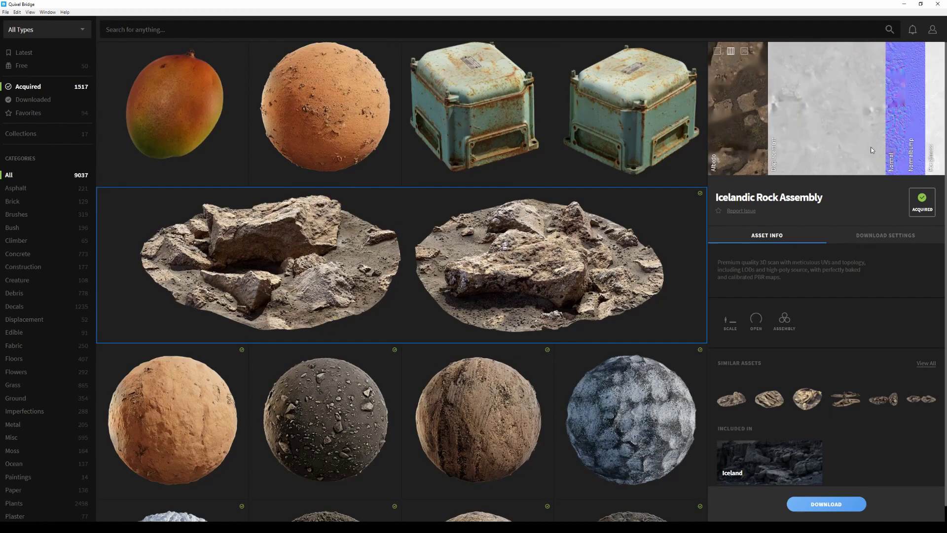
{"action": "mouse_move", "coordinate": [888, 154]}
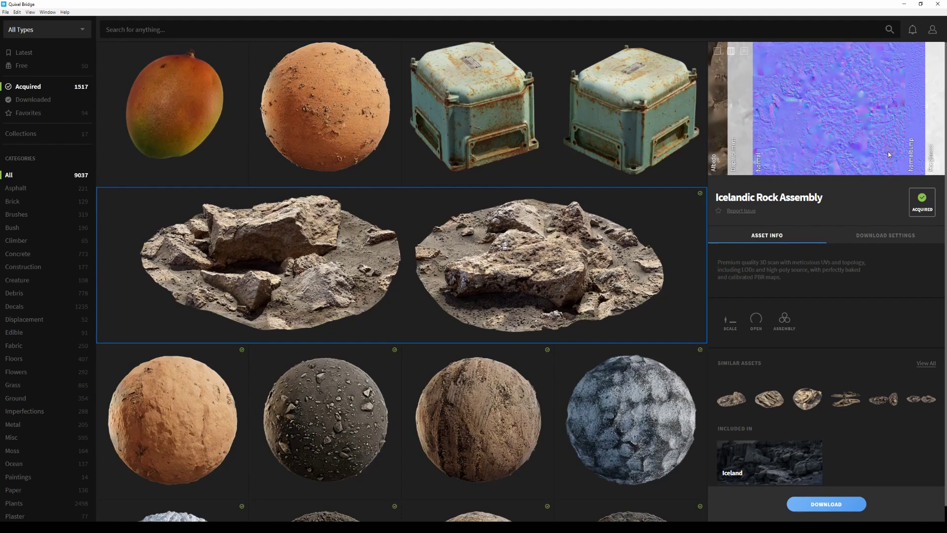
{"action": "left_click", "coordinate": [744, 52]}
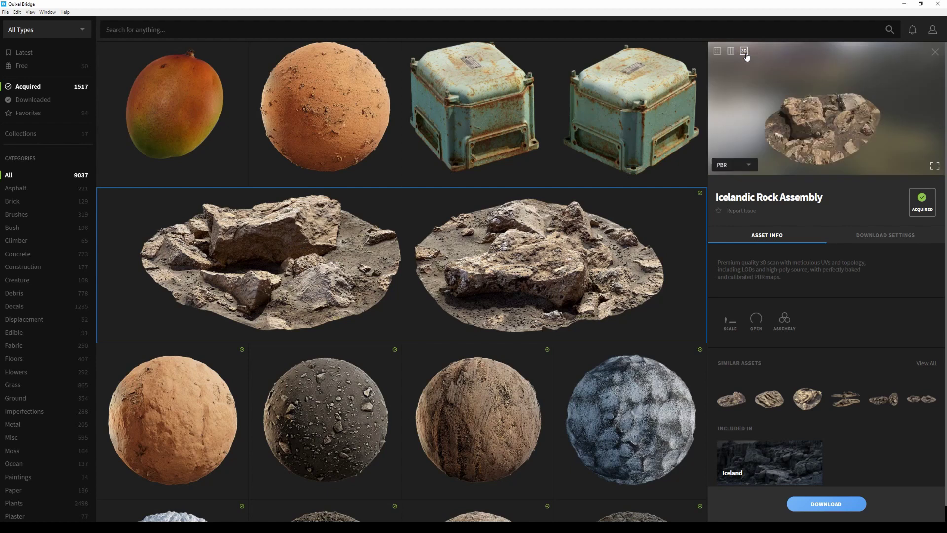
Expand the rock's 3D preview to full screen, keeping PBR shading selected
{"action": "left_click", "coordinate": [934, 167]}
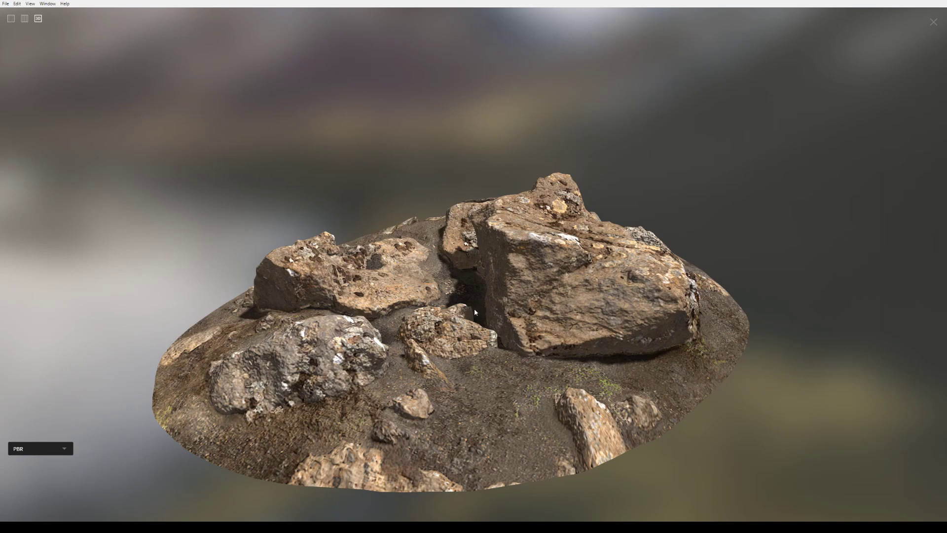
{"action": "left_click", "coordinate": [64, 450]}
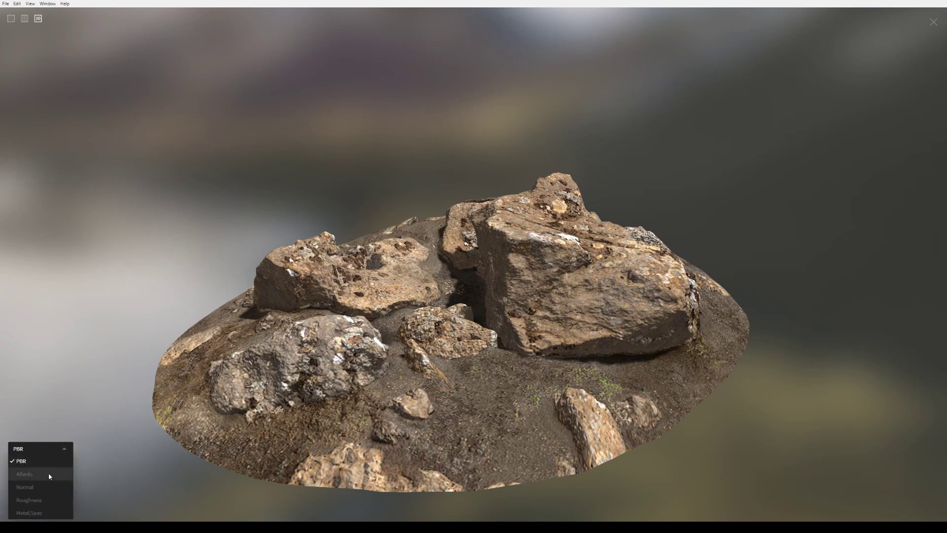
{"action": "left_click", "coordinate": [469, 311]}
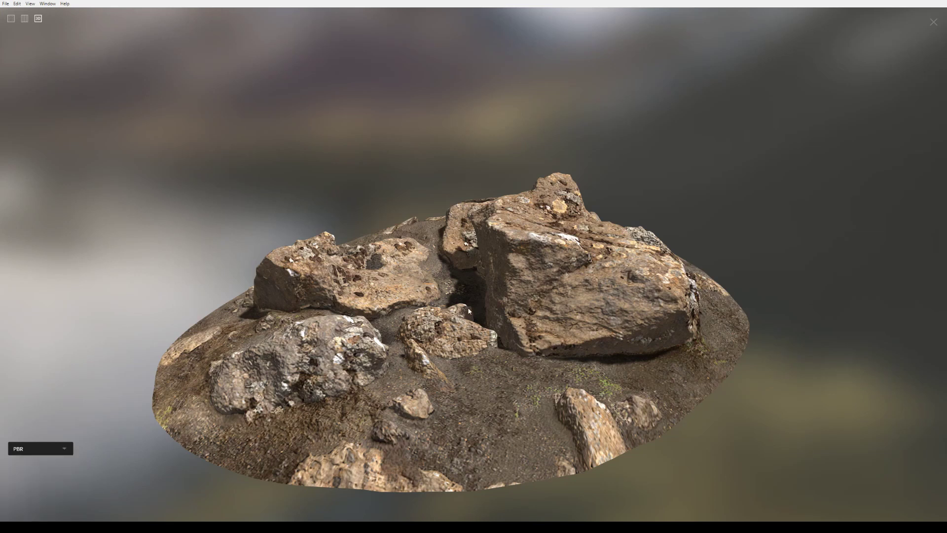
Exit full screen and orbit the Icelandic Rock Assembly in the side preview panel
{"action": "left_click", "coordinate": [933, 22]}
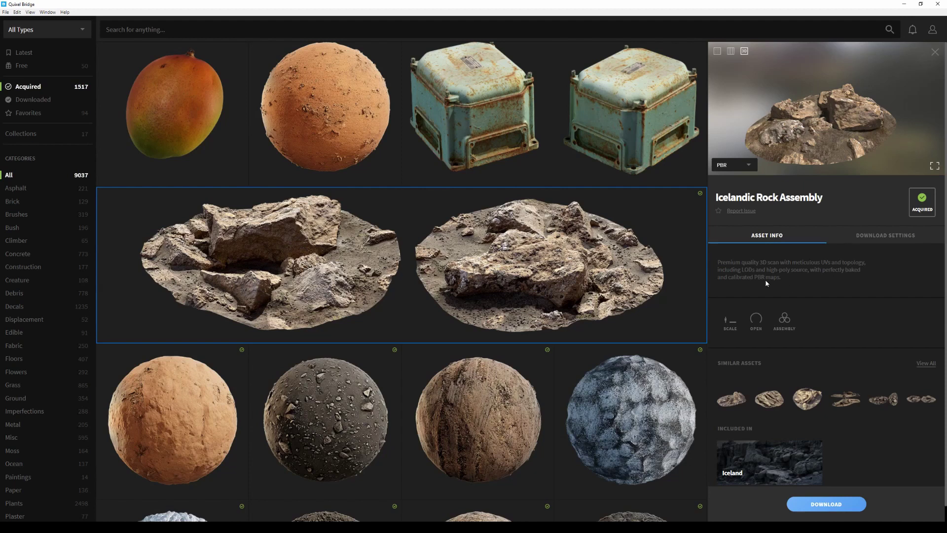
{"action": "scroll", "coordinate": [752, 289], "scroll_direction": "down", "scroll_amount": 1}
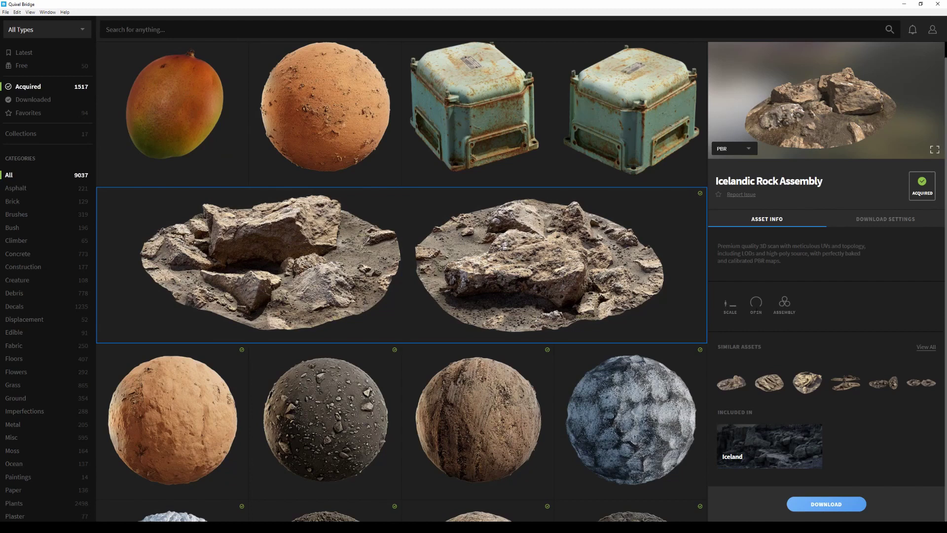
{"action": "left_click_drag", "start_coordinate": [877, 119], "coordinate": [832, 50]}
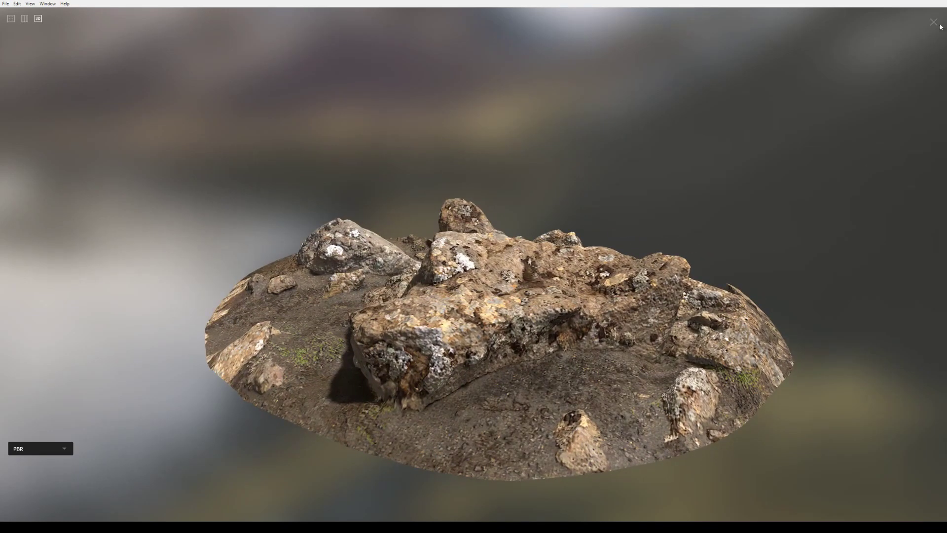
{"action": "left_click", "coordinate": [934, 23]}
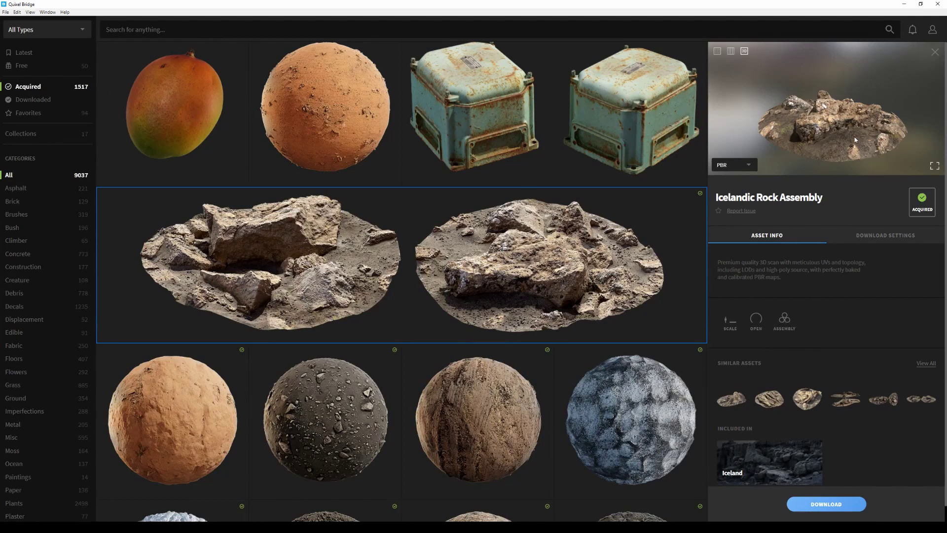
{"action": "left_click_drag", "start_coordinate": [855, 140], "coordinate": [802, 141]}
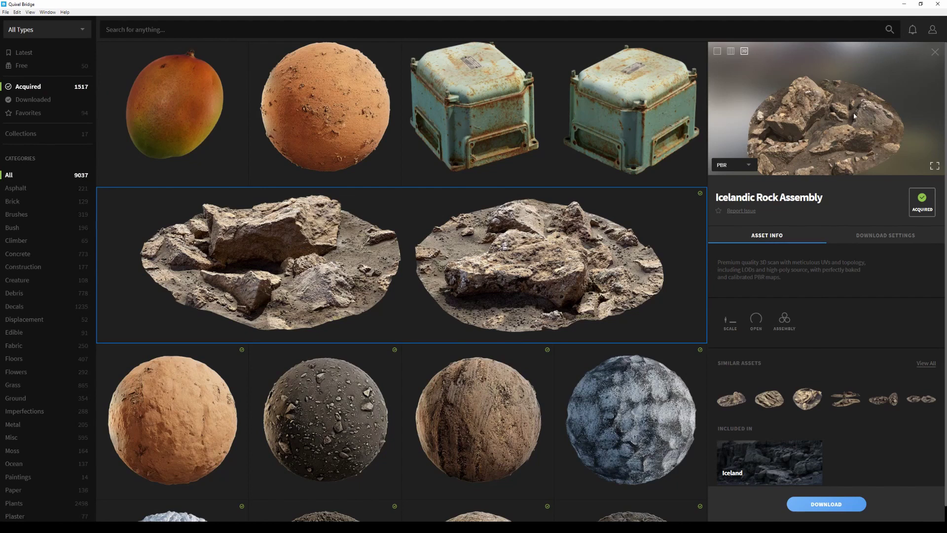
{"action": "left_click_drag", "start_coordinate": [839, 139], "coordinate": [895, 90]}
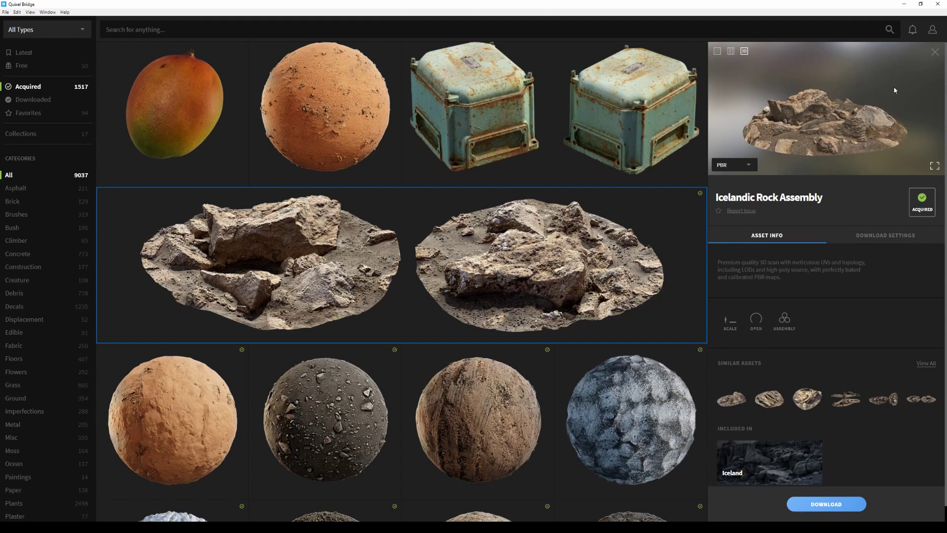
{"action": "scroll", "coordinate": [904, 280], "scroll_direction": "down", "scroll_amount": 1}
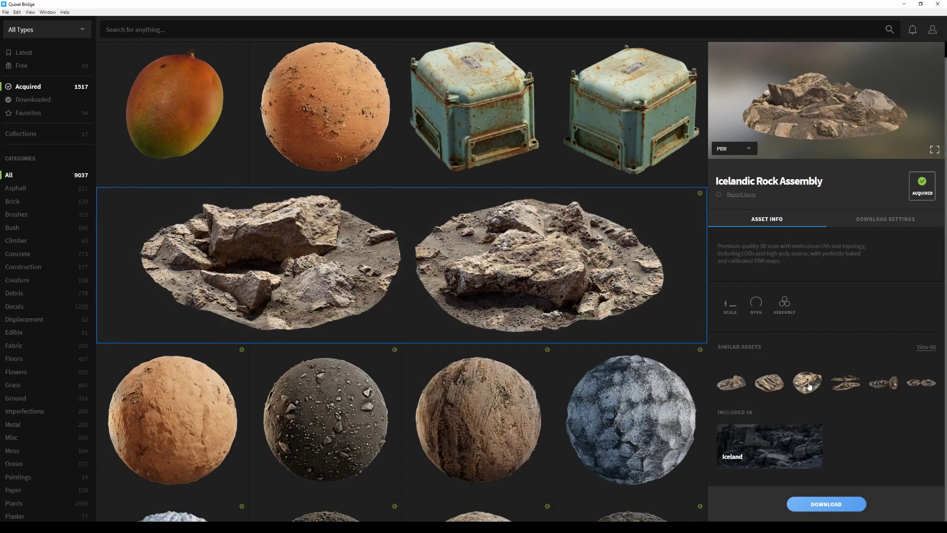
Load the third similar asset, an 8-point Icelandic Rock Assembly variant, into the details panel
{"action": "left_click", "coordinate": [808, 384]}
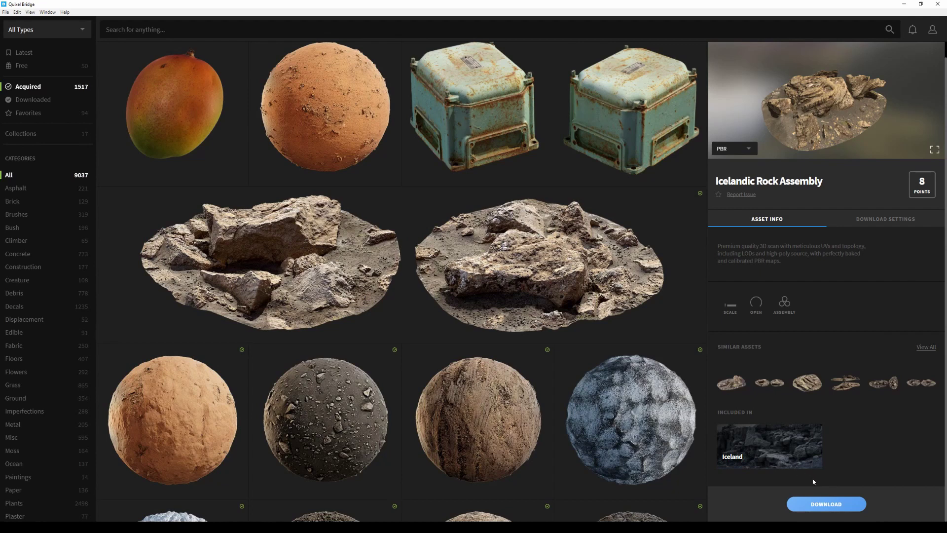
Show the rock's download settings and set the texture resolution to 4K
{"action": "left_click", "coordinate": [893, 220]}
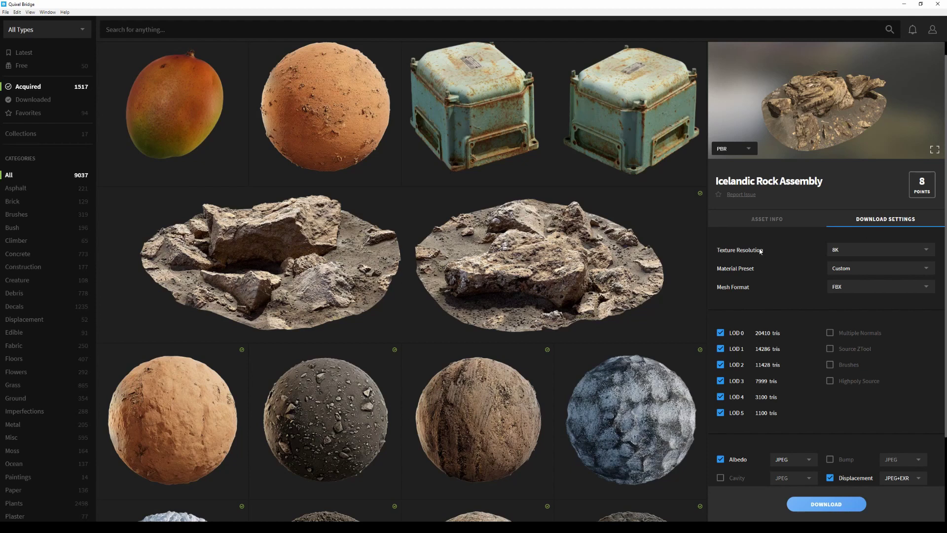
{"action": "left_click", "coordinate": [853, 249]}
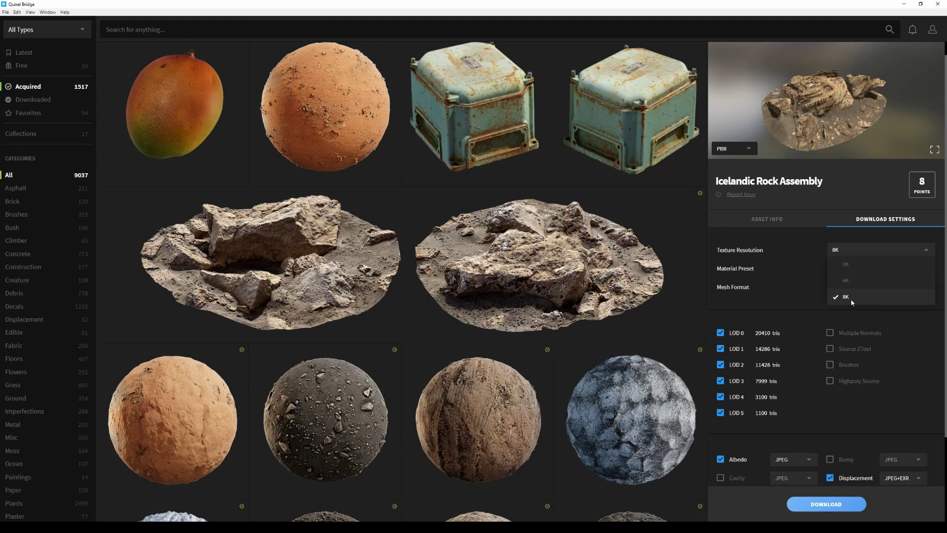
{"action": "left_click", "coordinate": [857, 280]}
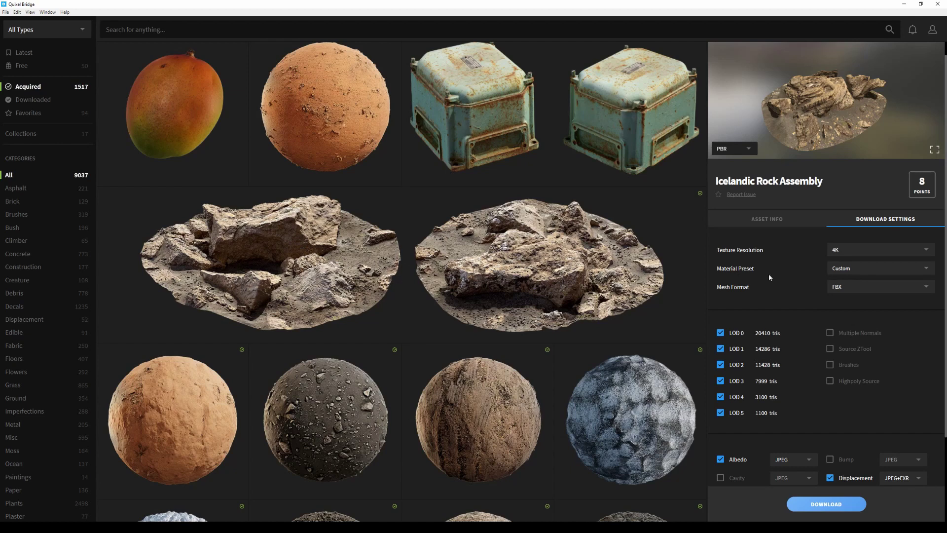
{"action": "scroll", "coordinate": [794, 286], "scroll_direction": "down", "scroll_amount": 3}
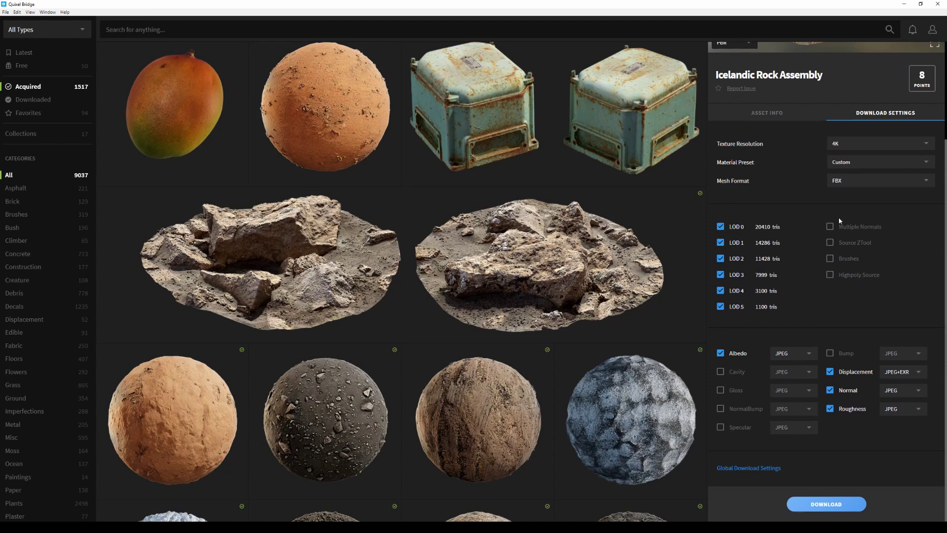
Try the Unity 5 Specular material preset, then switch the rock back to Unreal 4
{"action": "left_click", "coordinate": [868, 159]}
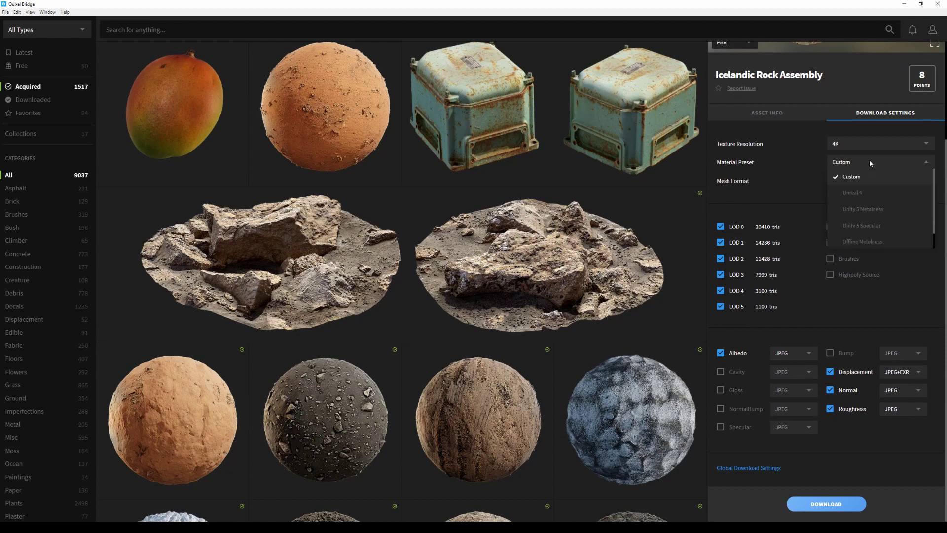
{"action": "left_click", "coordinate": [877, 192]}
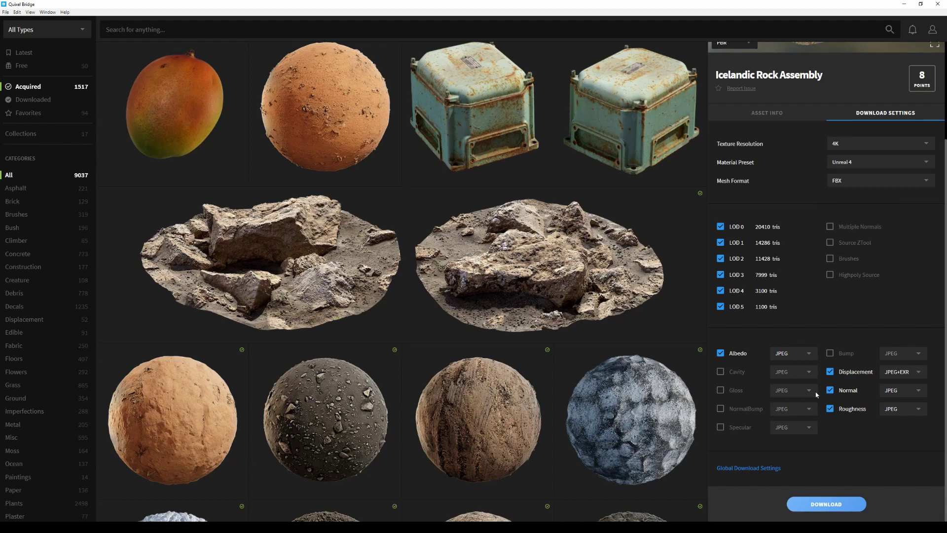
{"action": "left_click", "coordinate": [852, 167]}
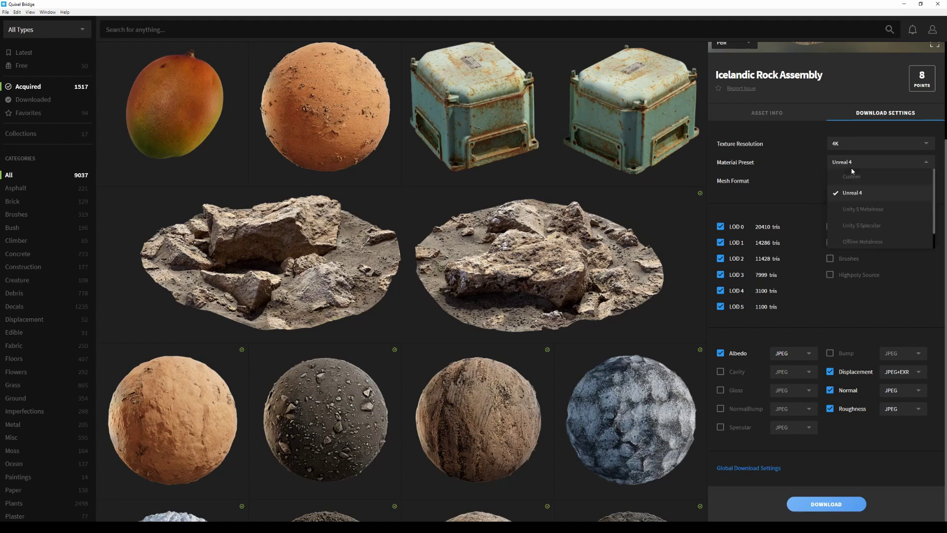
{"action": "scroll", "coordinate": [891, 226], "scroll_direction": "down", "scroll_amount": 1}
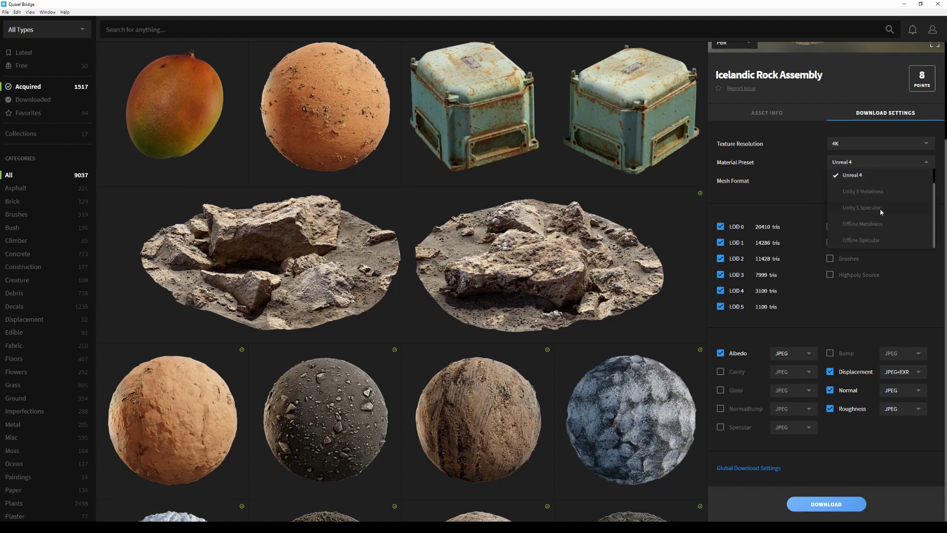
{"action": "left_click", "coordinate": [881, 208]}
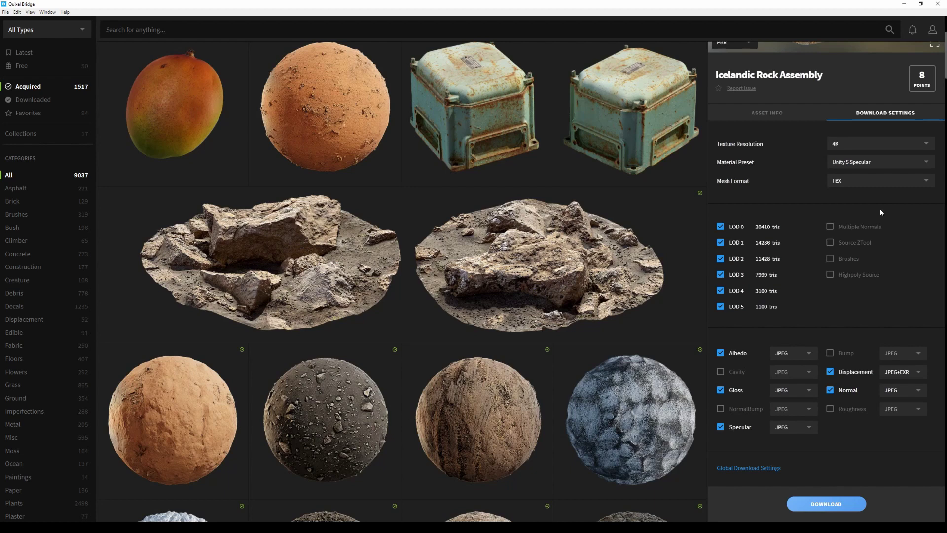
{"action": "left_click", "coordinate": [881, 162]}
{"action": "left_click", "coordinate": [868, 193]}
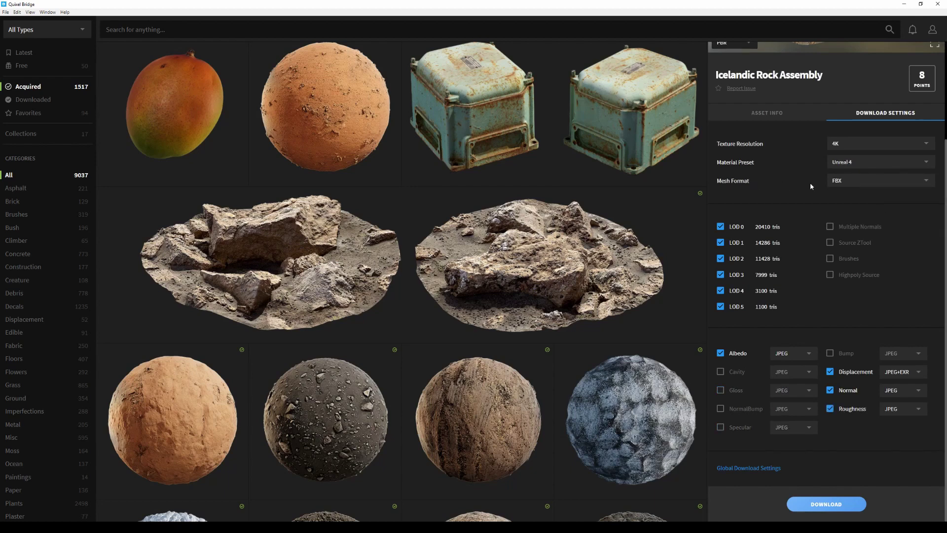
{"action": "left_click", "coordinate": [857, 187]}
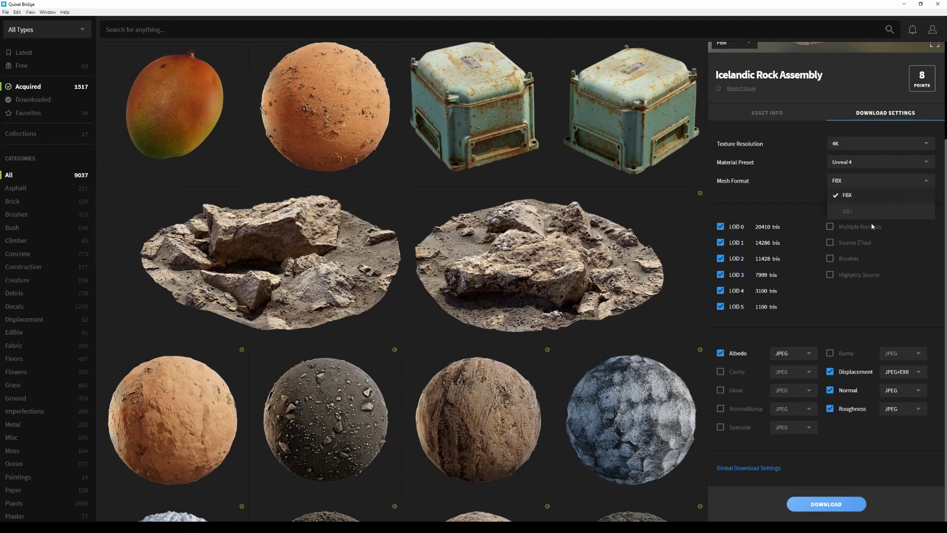
Keep FBX meshes, enable Multiple Normals, and leave Brushes unticked after briefly enabling them
{"action": "left_click", "coordinate": [803, 198]}
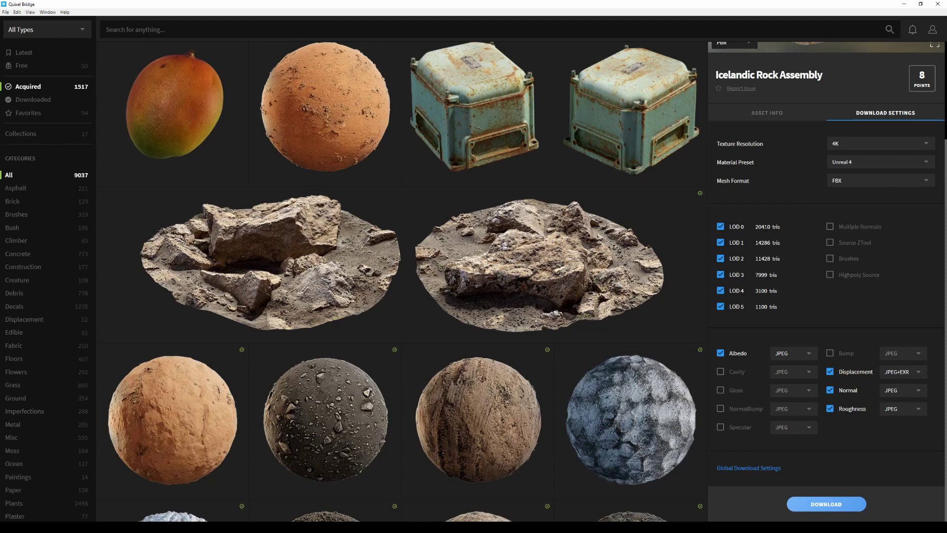
{"action": "left_click", "coordinate": [830, 227]}
{"action": "left_click", "coordinate": [848, 262]}
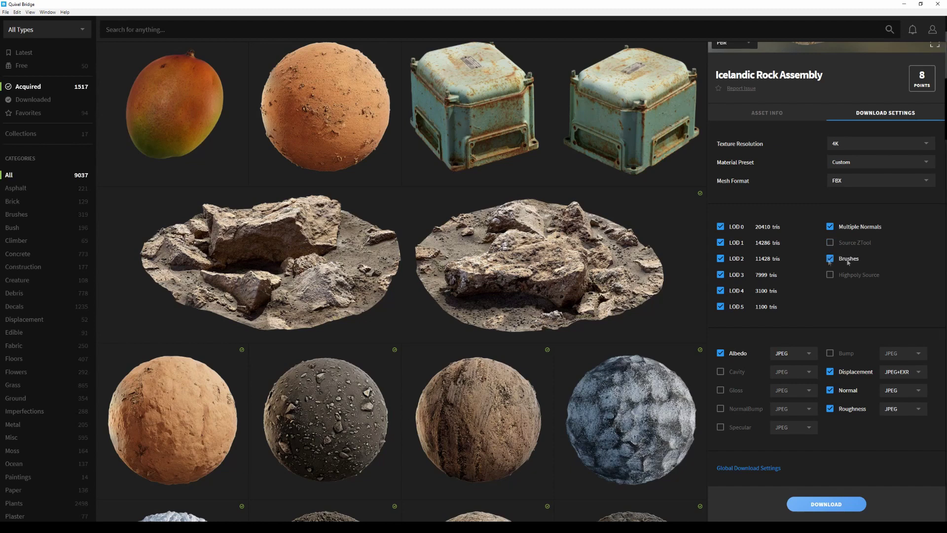
{"action": "left_click", "coordinate": [848, 262]}
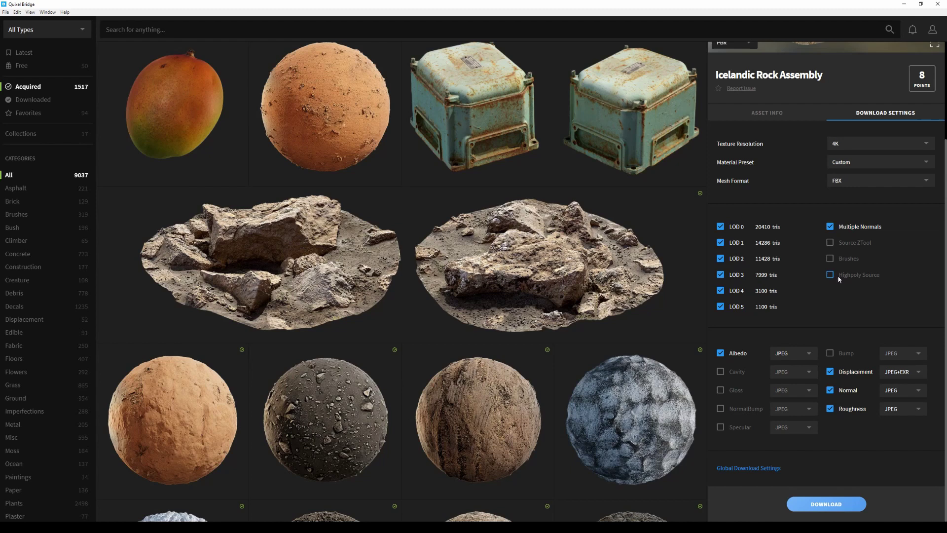
Acquire and download the Icelandic Rock Assembly, checking the download progress
{"action": "left_click", "coordinate": [829, 509]}
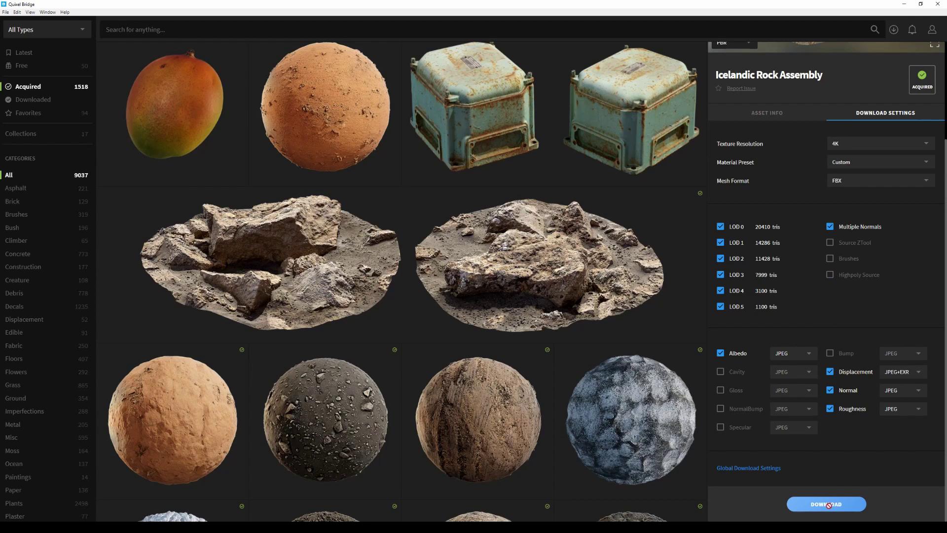
{"action": "scroll", "coordinate": [841, 433], "scroll_direction": "up", "scroll_amount": 3}
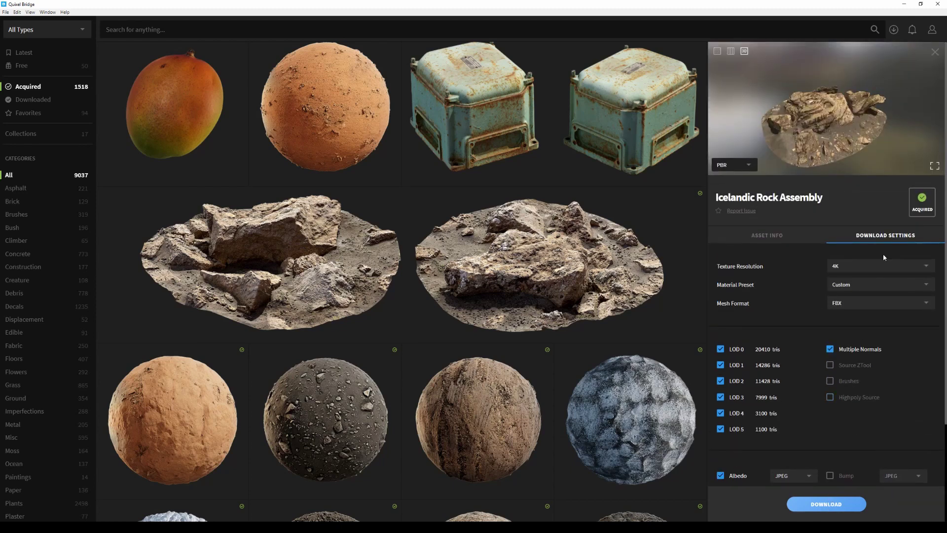
{"action": "left_click", "coordinate": [894, 30]}
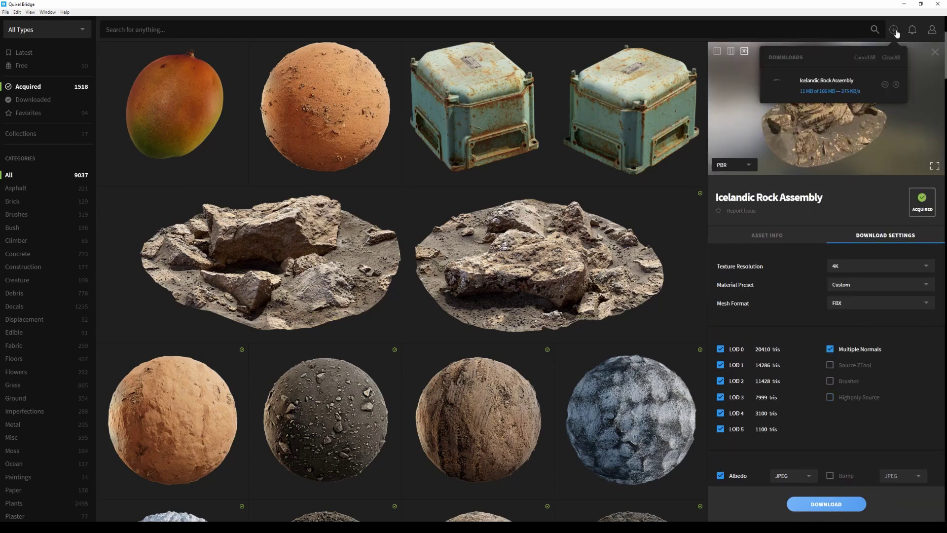
{"action": "left_click", "coordinate": [935, 52]}
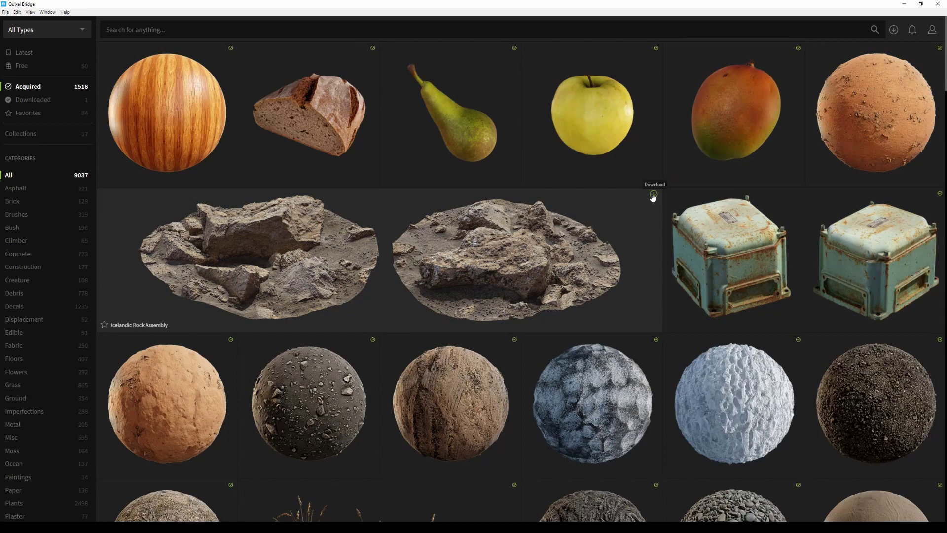
{"action": "left_click", "coordinate": [653, 196]}
Favourite the rock assembly, view only Downloaded assets, then return to all Acquired assets
{"action": "left_click", "coordinate": [104, 325]}
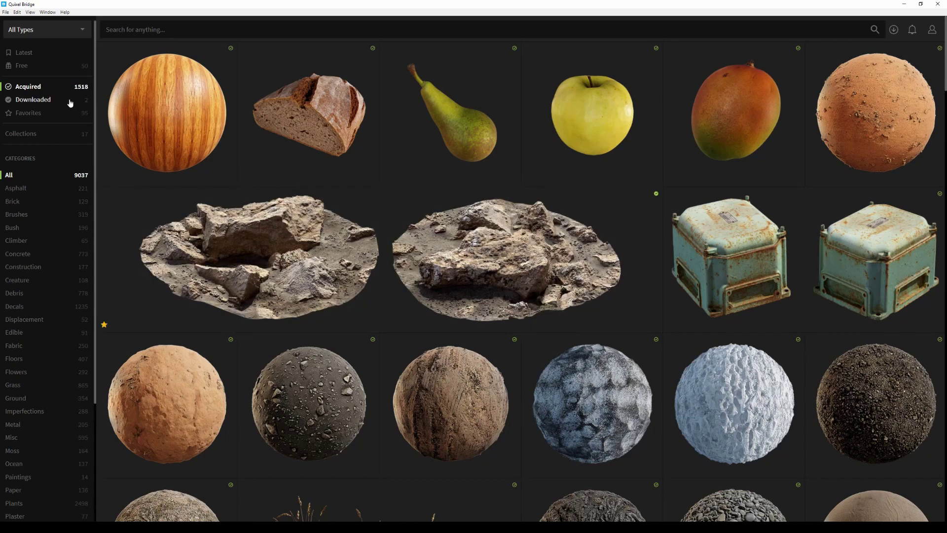
{"action": "left_click", "coordinate": [70, 102]}
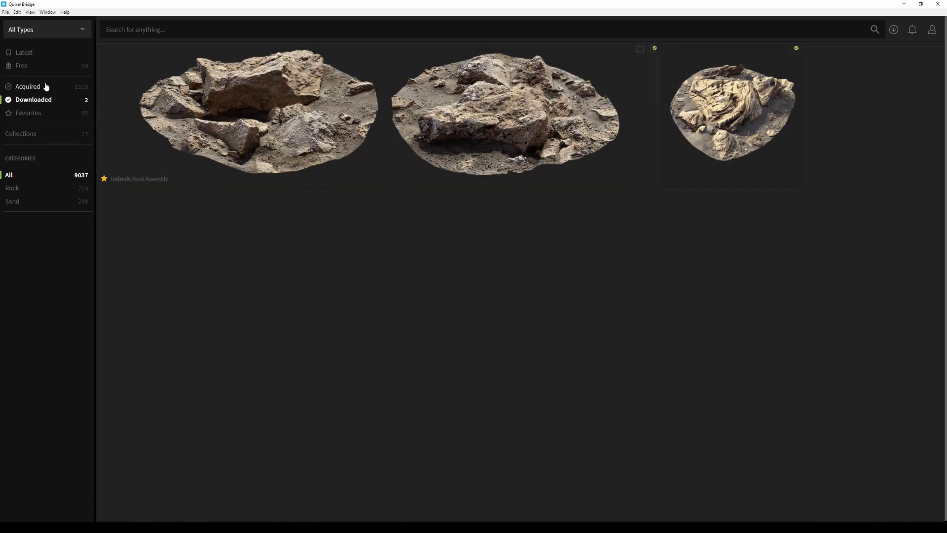
{"action": "left_click", "coordinate": [38, 88]}
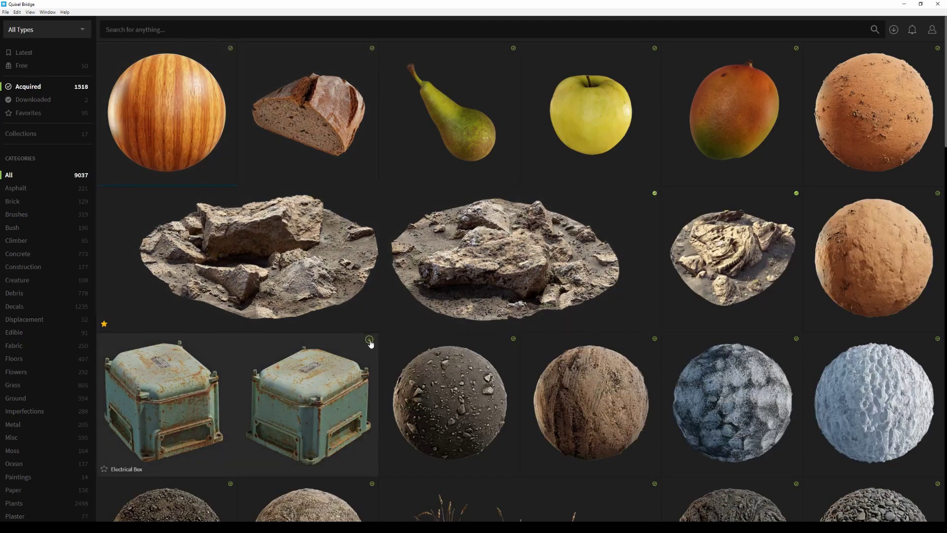
Box-select four owned 2x2 m surfaces, including Beach Pebbles Round and Icelandic Gravel Porous Rock
{"action": "scroll", "coordinate": [395, 291], "scroll_direction": "down", "scroll_amount": 4}
{"action": "scroll", "coordinate": [473, 196], "scroll_direction": "down", "scroll_amount": 5}
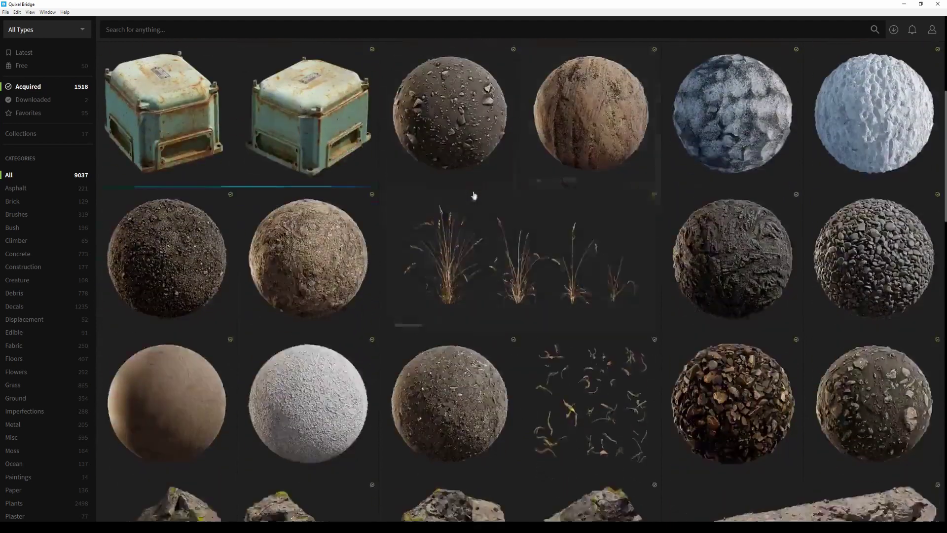
{"action": "scroll", "coordinate": [636, 208], "scroll_direction": "up", "scroll_amount": 1}
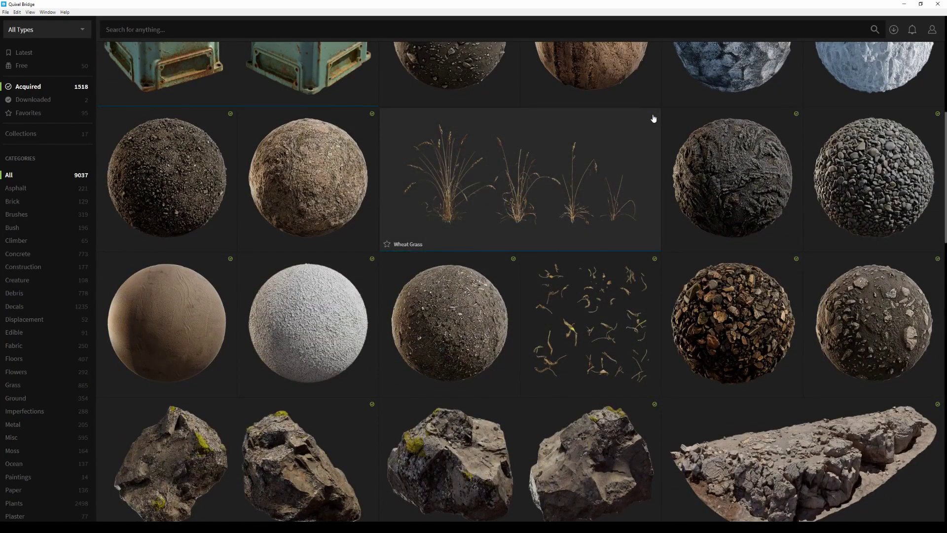
{"action": "scroll", "coordinate": [710, 317], "scroll_direction": "down", "scroll_amount": 1}
{"action": "left_click_drag", "start_coordinate": [757, 289], "coordinate": [848, 226]}
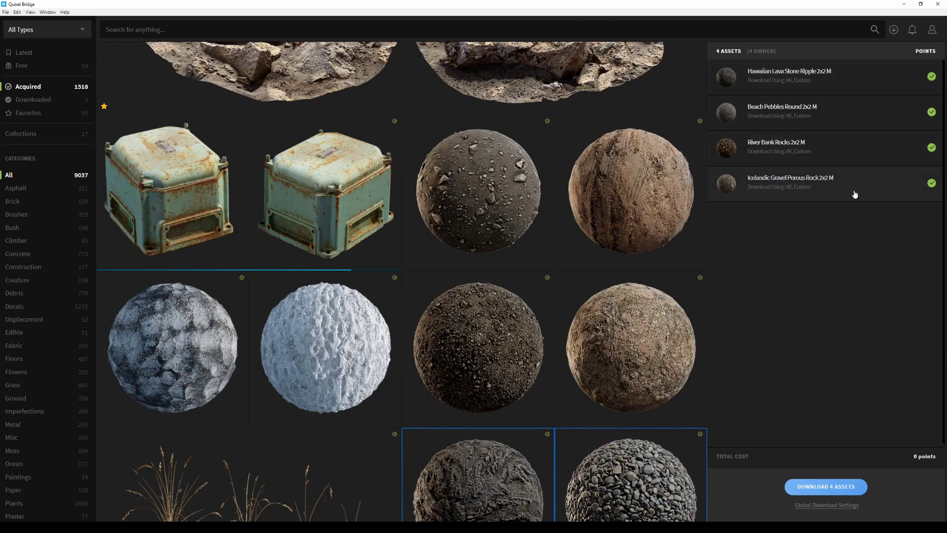
{"action": "scroll", "coordinate": [619, 353], "scroll_direction": "down", "scroll_amount": 2}
{"action": "scroll", "coordinate": [618, 353], "scroll_direction": "down", "scroll_amount": 3}
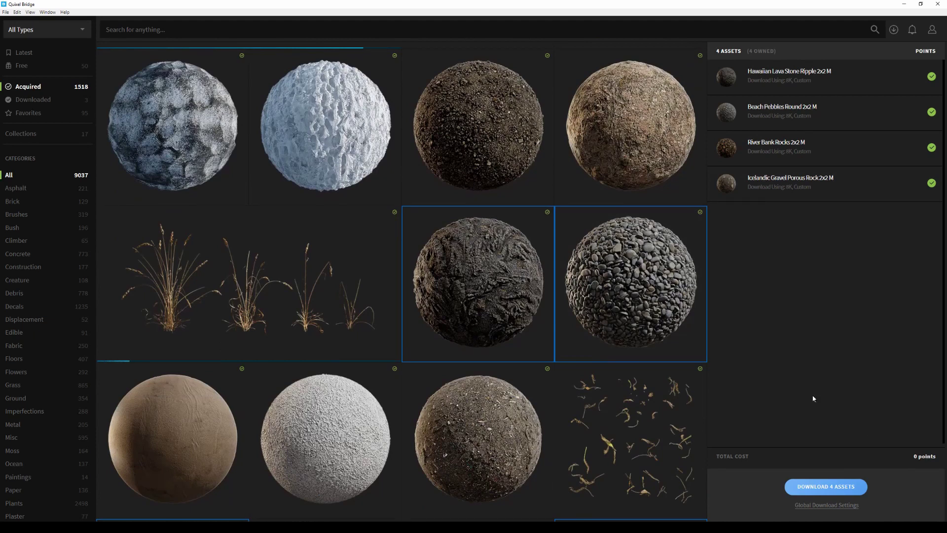
Add four Latest surfaces, set global surface texture resolution to 4K, and download all eight assets
{"action": "left_click", "coordinate": [47, 51]}
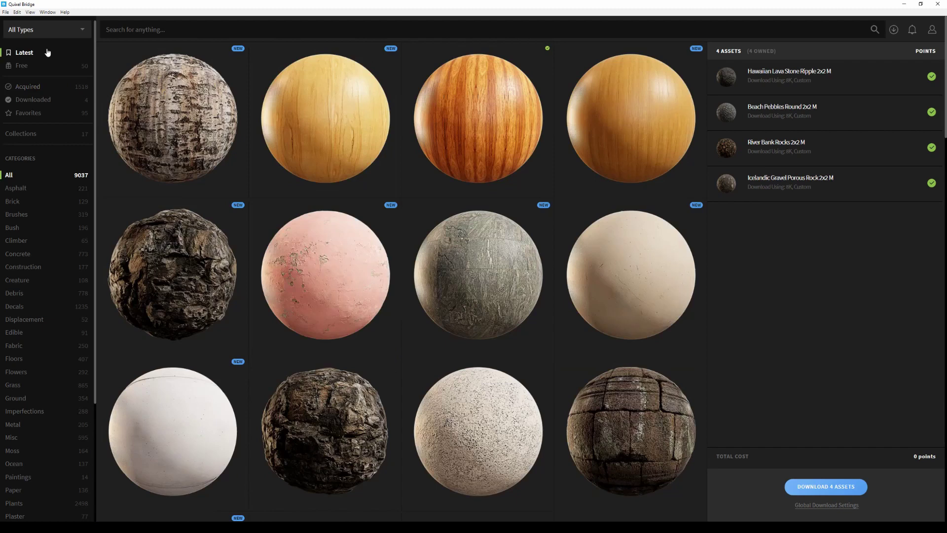
{"action": "left_click_drag", "start_coordinate": [226, 132], "coordinate": [296, 291]}
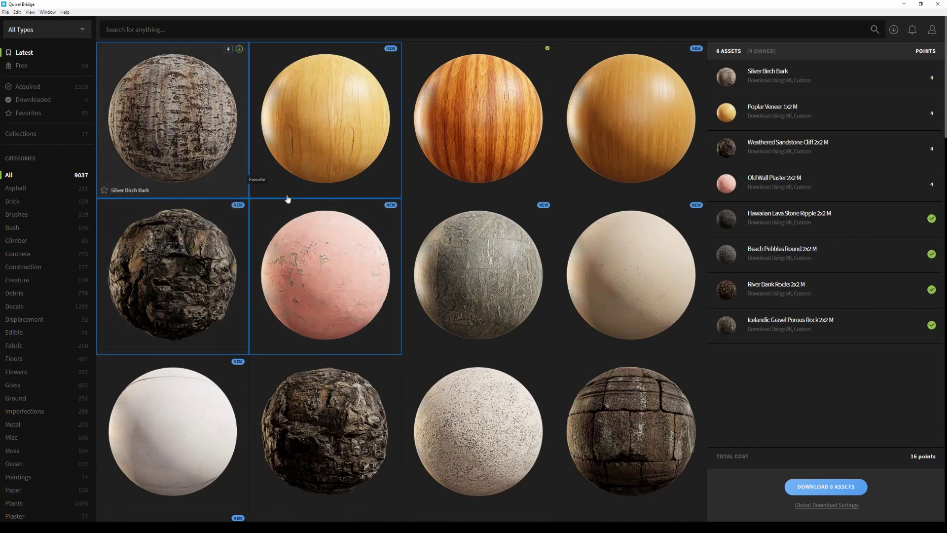
{"action": "left_click", "coordinate": [836, 505]}
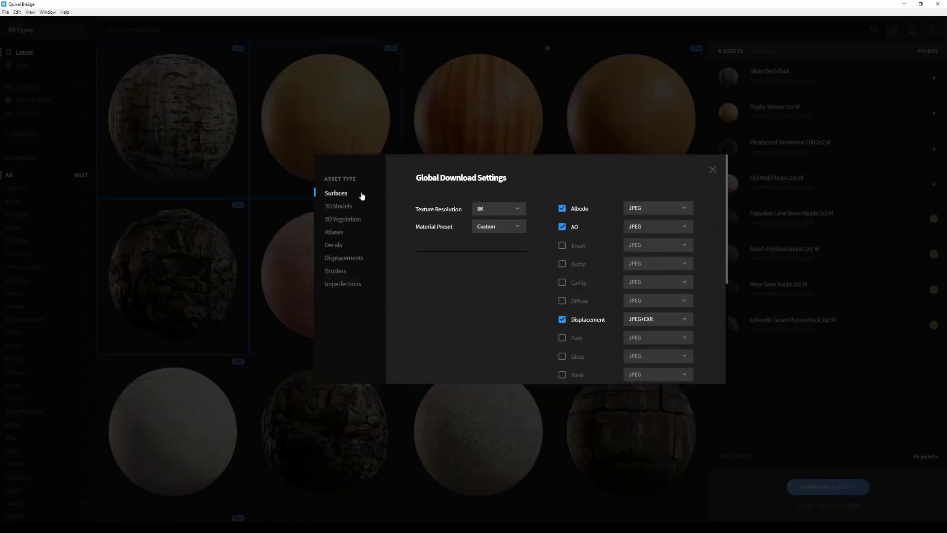
{"action": "left_click", "coordinate": [509, 211]}
{"action": "left_click", "coordinate": [506, 247]}
{"action": "scroll", "coordinate": [605, 281], "scroll_direction": "down", "scroll_amount": 4}
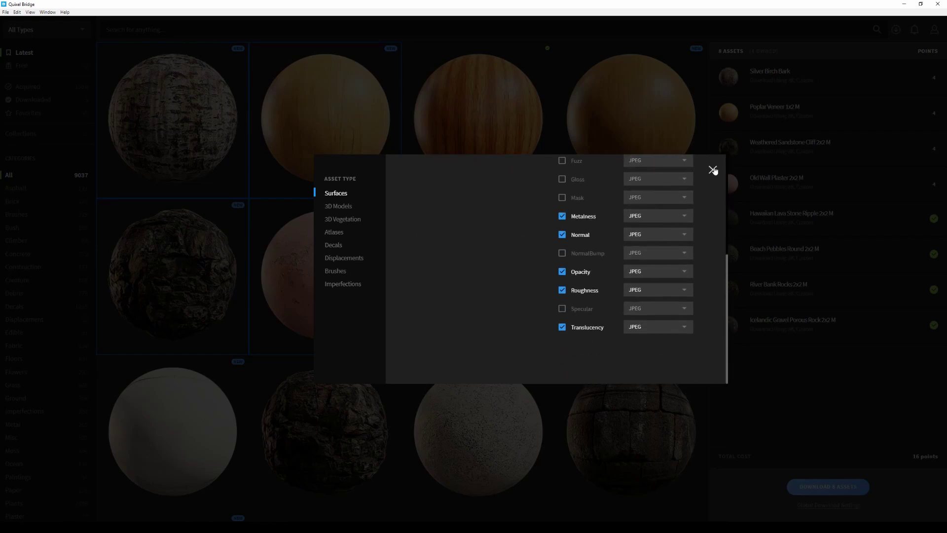
{"action": "left_click", "coordinate": [712, 169]}
{"action": "left_click", "coordinate": [834, 487]}
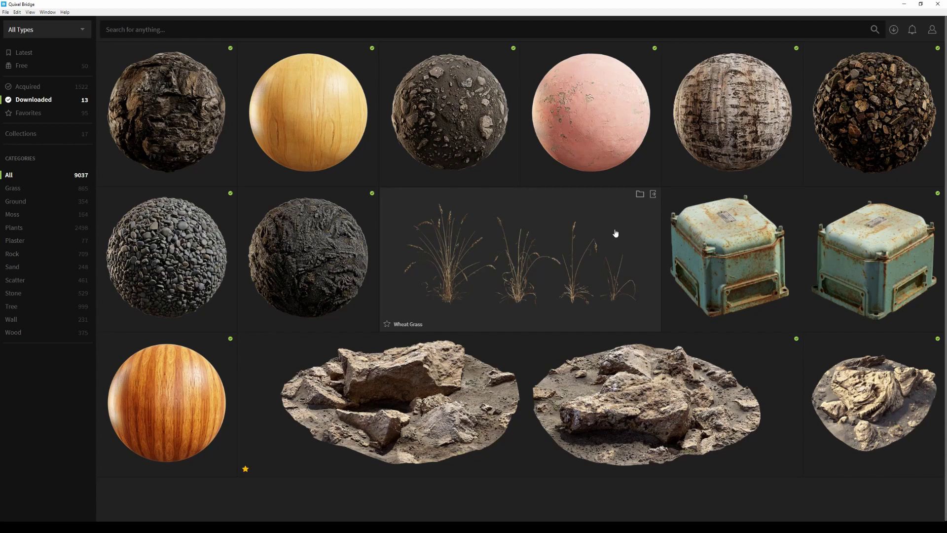
In Downloaded, select the Icelandic Rock Assembly to show its Maya export settings
{"action": "left_click", "coordinate": [639, 197]}
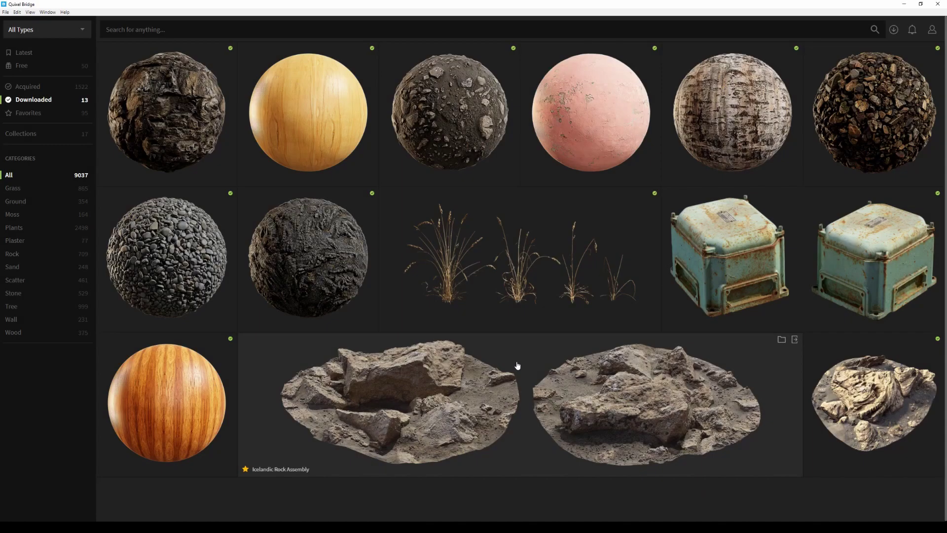
{"action": "left_click", "coordinate": [517, 366]}
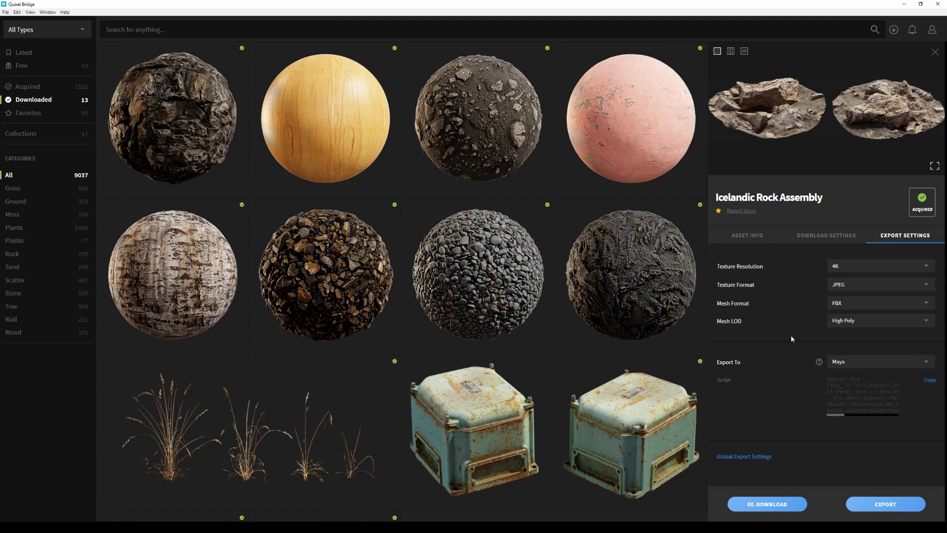
Keep 4K JPEG export textures and change the rock's Mesh LOD from High Poly to LOD 0
{"action": "left_click", "coordinate": [862, 269]}
{"action": "left_click", "coordinate": [862, 297]}
{"action": "left_click", "coordinate": [852, 285]}
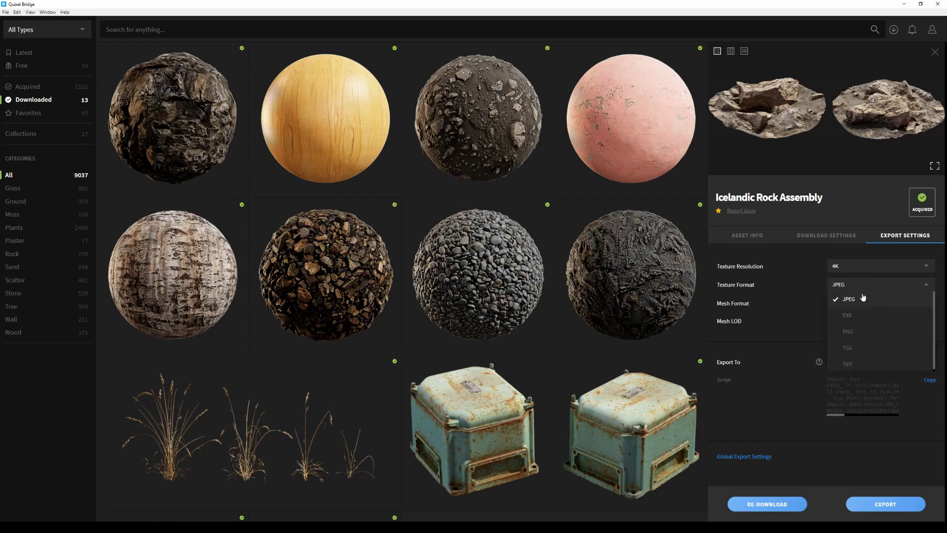
{"action": "left_click", "coordinate": [858, 299]}
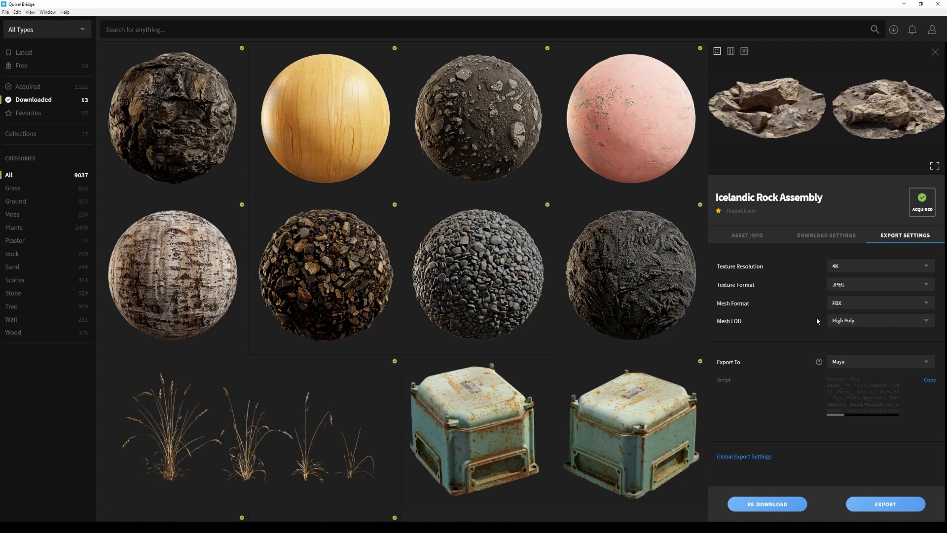
{"action": "left_click", "coordinate": [865, 321]}
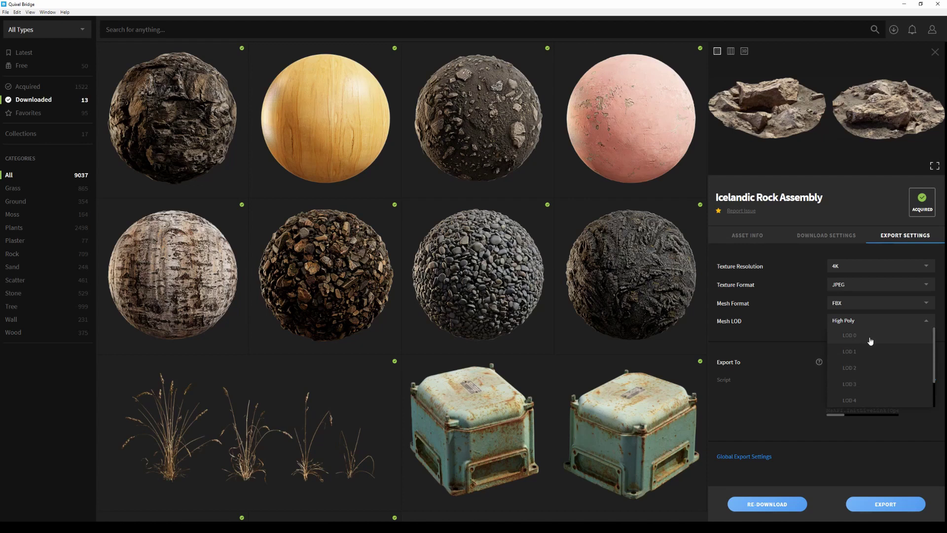
{"action": "left_click", "coordinate": [870, 337]}
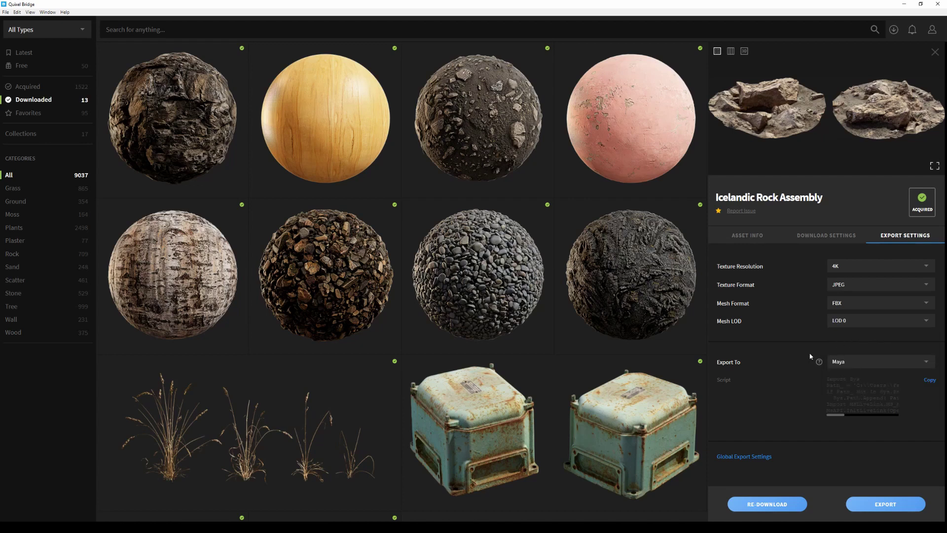